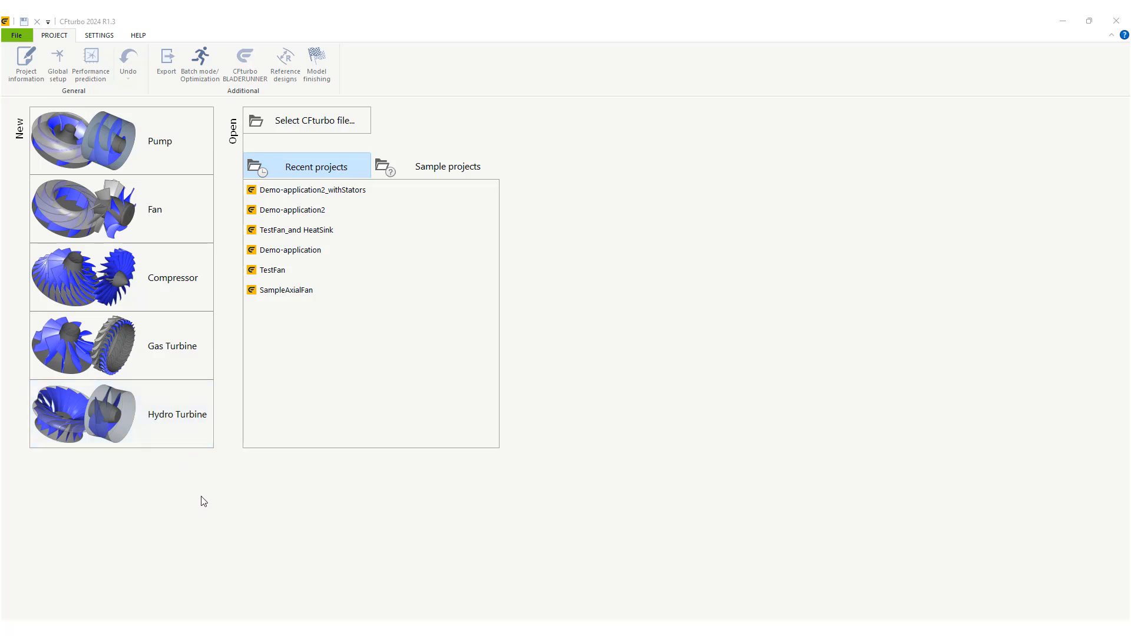
Start a new fan project with a flow rate of 5 m³/min, total pressure difference of 0.3 in H2O and 3500 revolutions per minute
{"action": "left_click", "coordinate": [162, 210]}
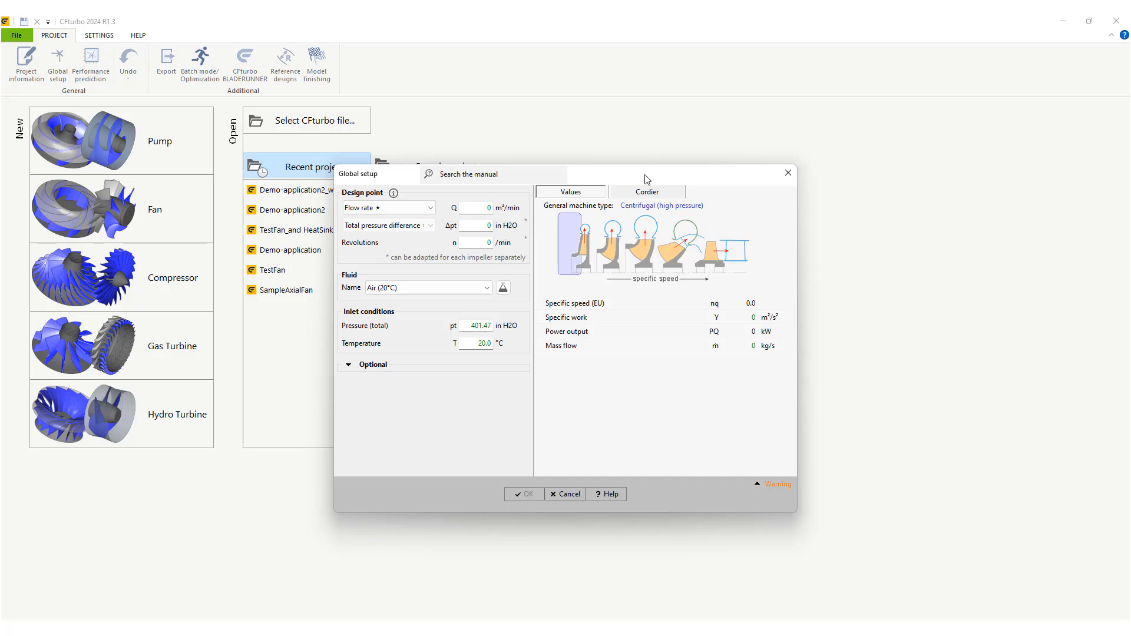
{"action": "left_click_drag", "start_coordinate": [647, 179], "coordinate": [561, 153]}
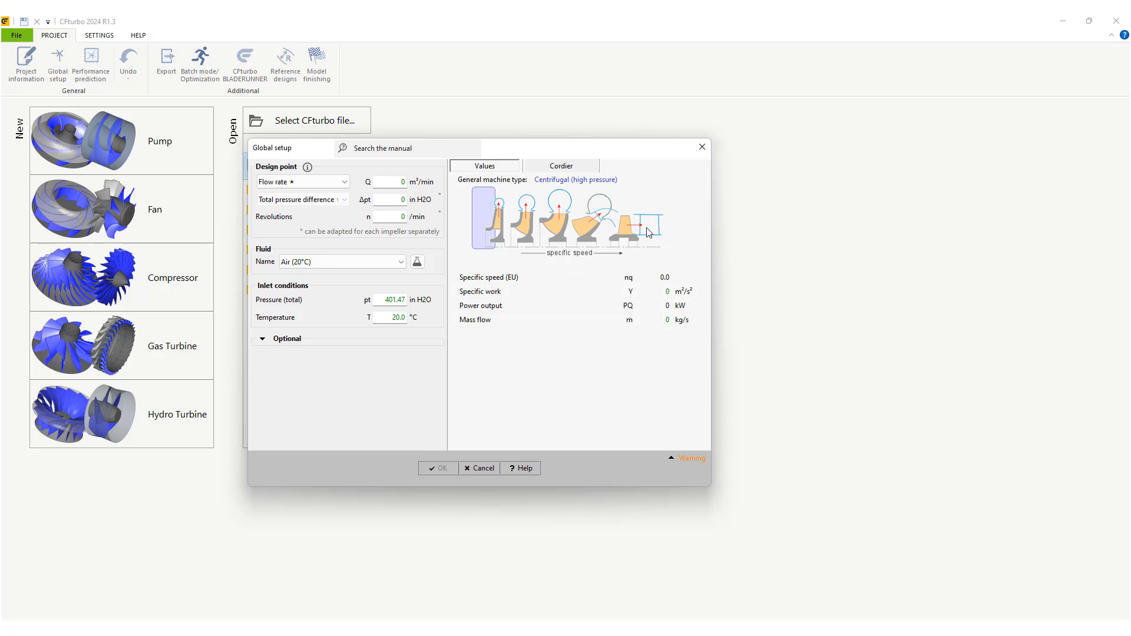
{"action": "left_click", "coordinate": [401, 182]}
{"action": "key", "text": "BackSpace"}
{"action": "left_click", "coordinate": [400, 201]}
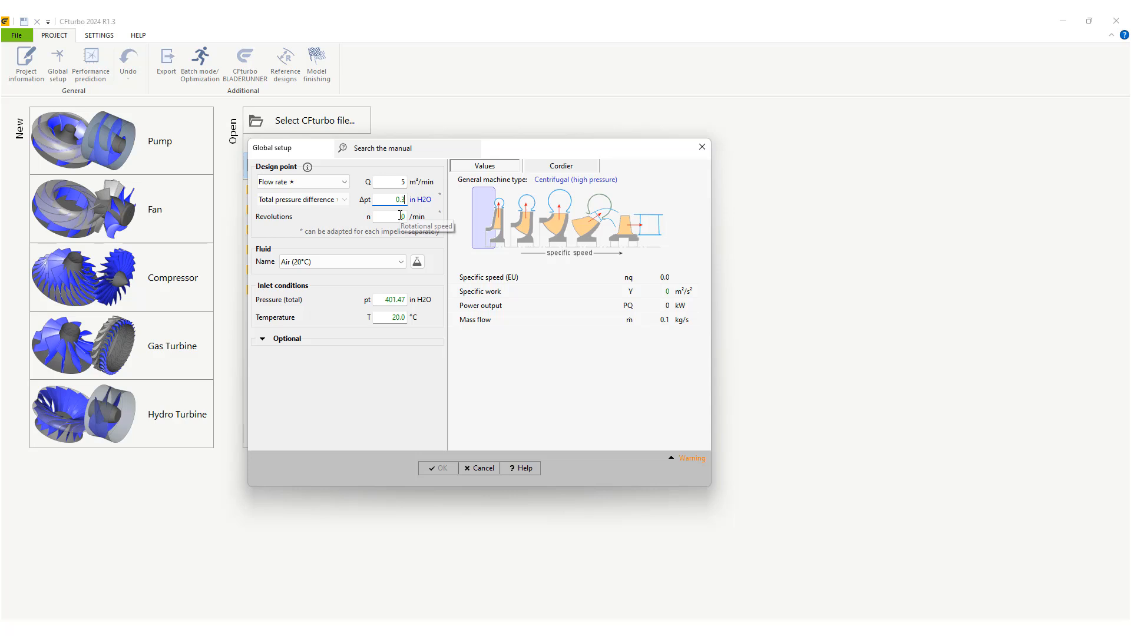
{"action": "left_click", "coordinate": [401, 216]}
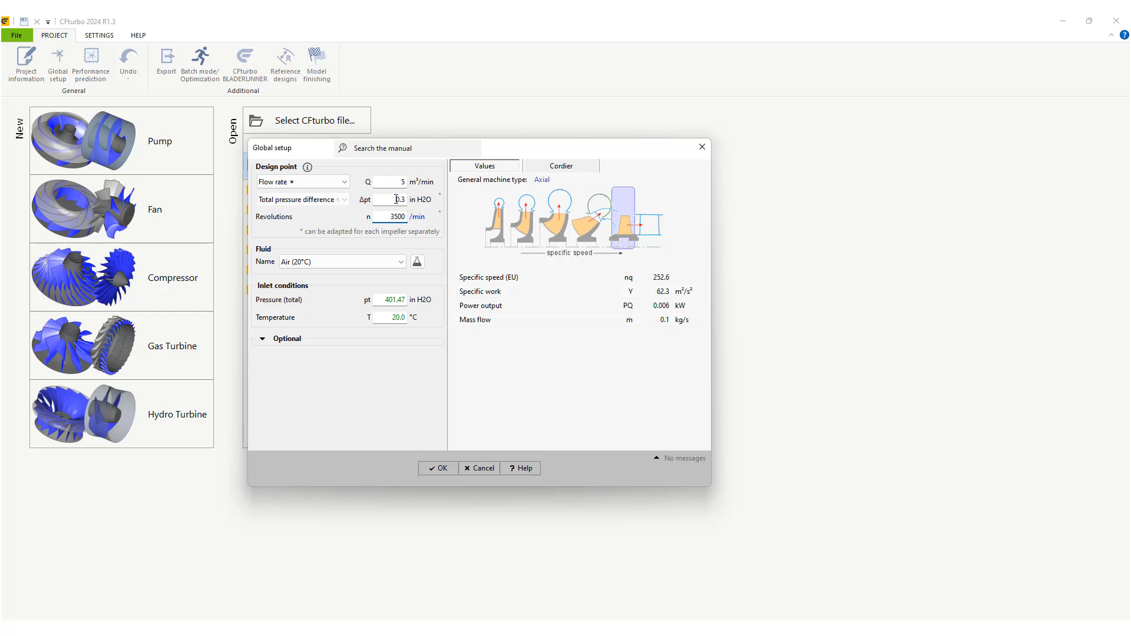
Try total pressure differences of 1, 2 and 3 in H2O to compare the resulting machine types
{"action": "left_click_drag", "start_coordinate": [396, 201], "coordinate": [407, 199]}
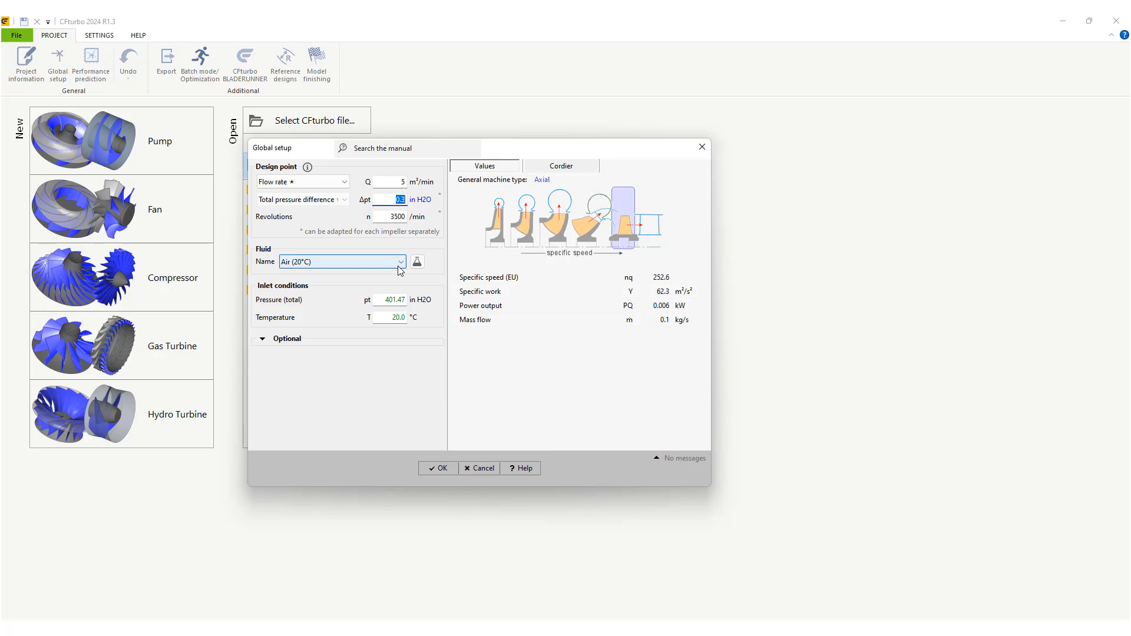
{"action": "type", "text": "1"}
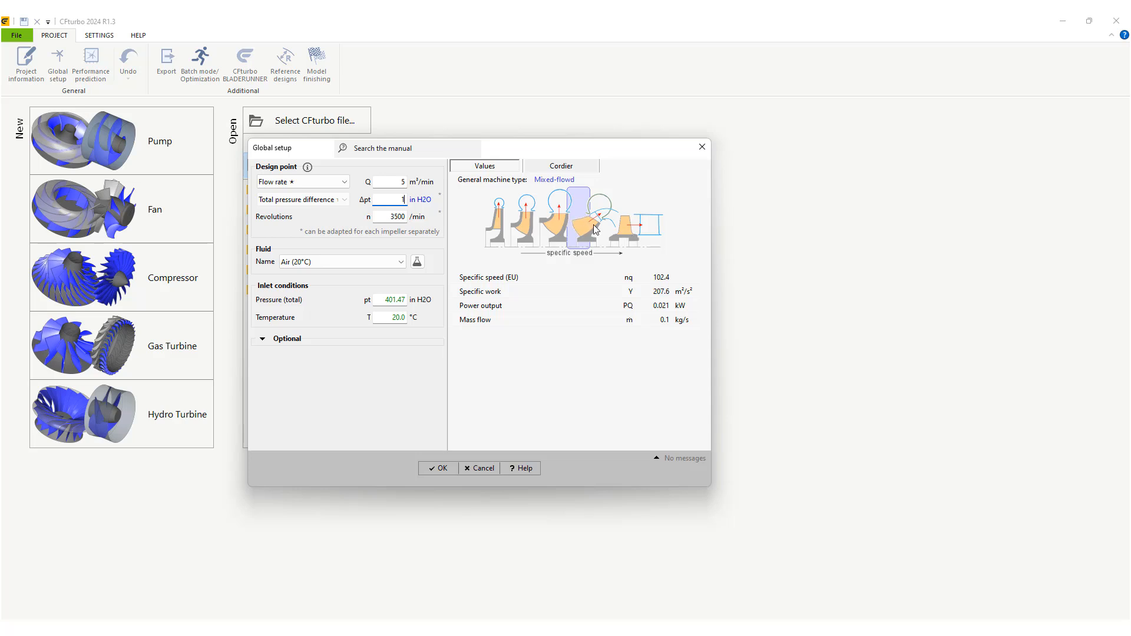
{"action": "double_click", "coordinate": [404, 200]}
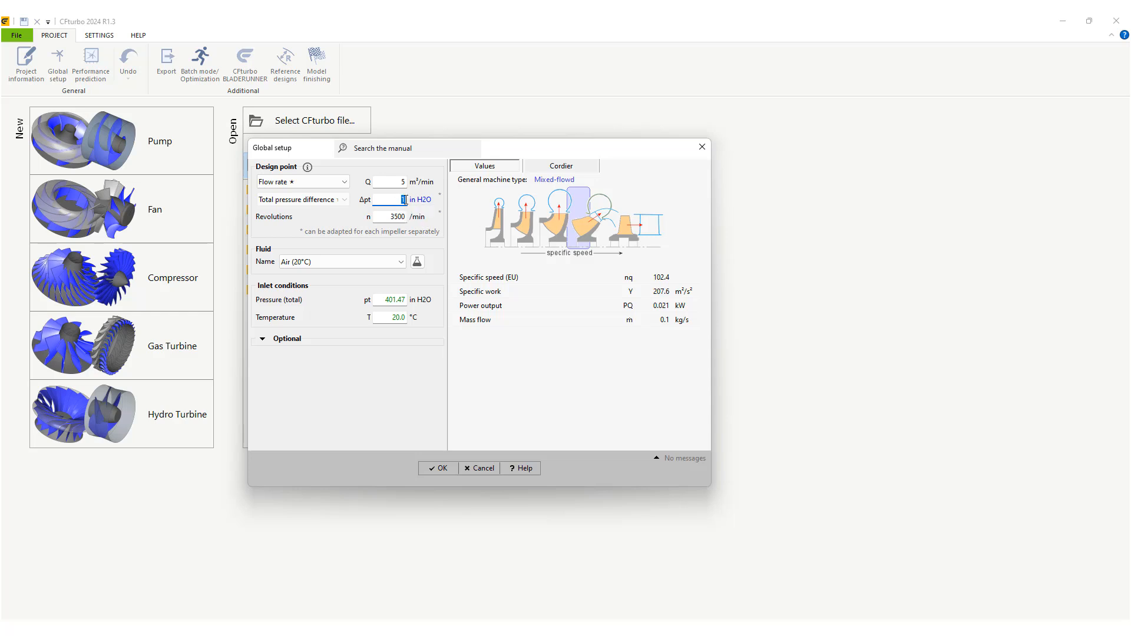
{"action": "type", "text": "2"}
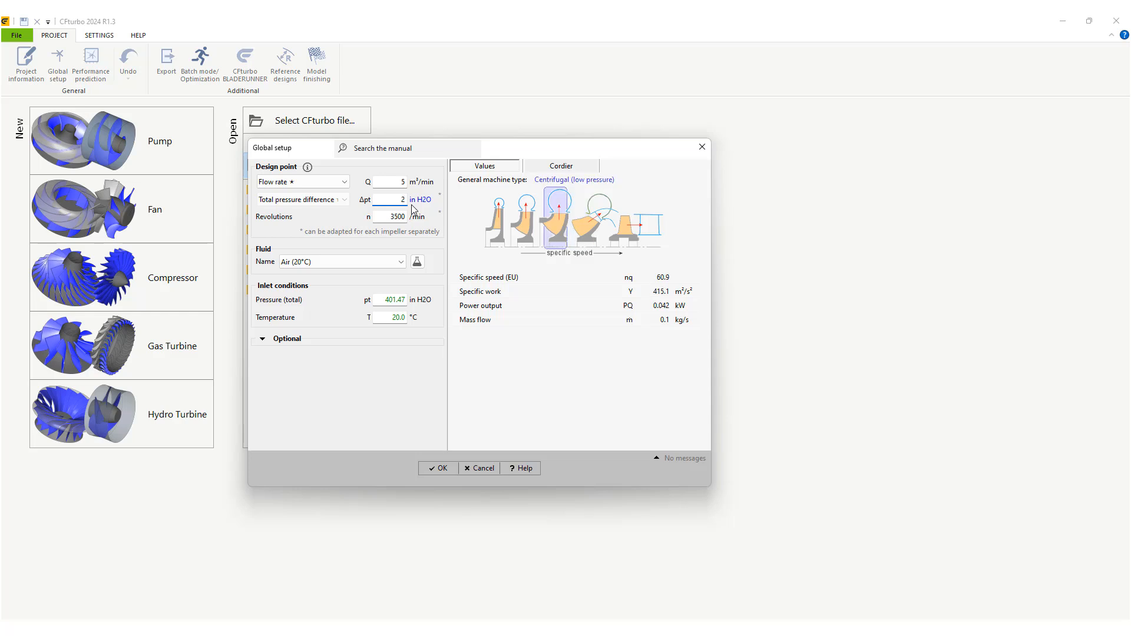
{"action": "double_click", "coordinate": [404, 200]}
{"action": "type", "text": "3"}
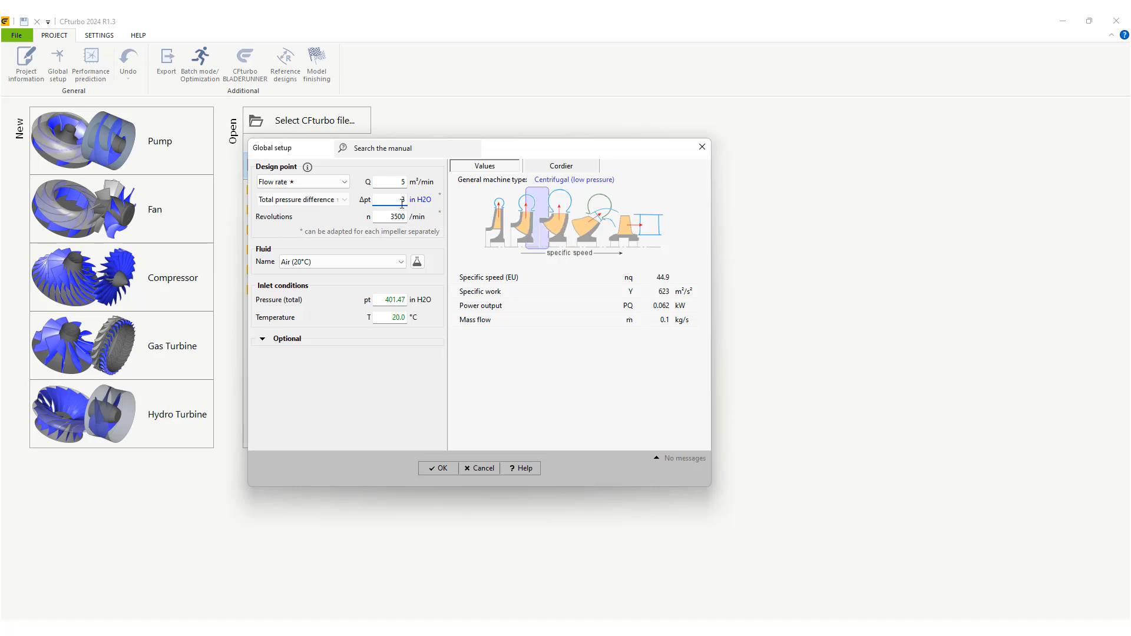
Set the total pressure difference to 4 in H2O and accept the global setup
{"action": "left_click_drag", "start_coordinate": [396, 199], "coordinate": [408, 199]}
{"action": "type", "text": "4"}
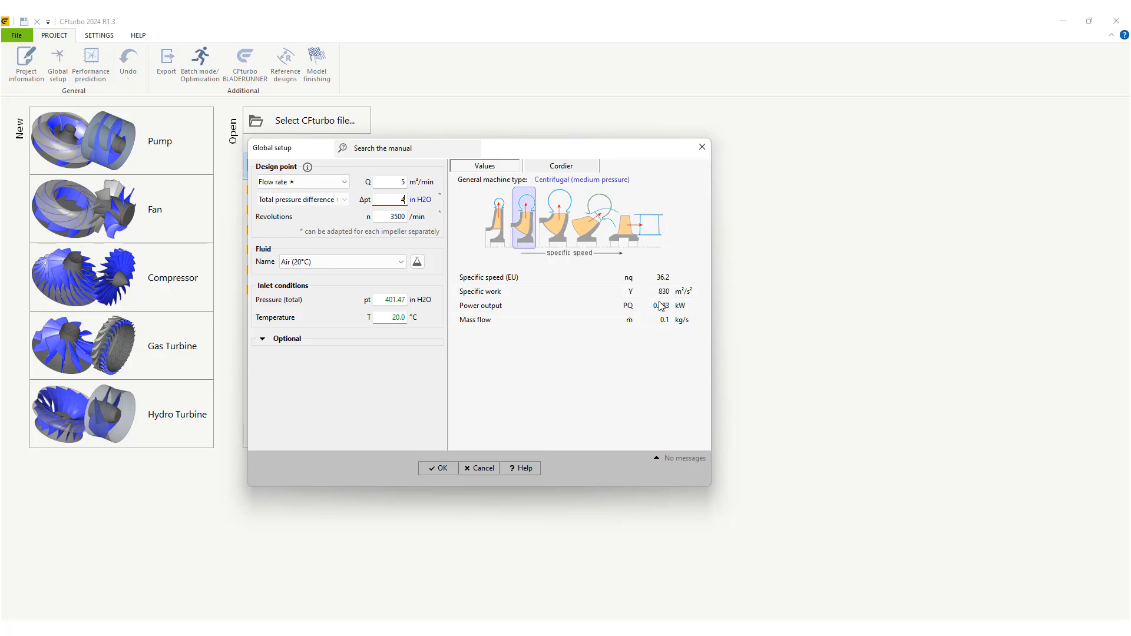
{"action": "mouse_move", "coordinate": [661, 305]}
{"action": "left_click", "coordinate": [437, 469]}
{"action": "left_click", "coordinate": [439, 469]}
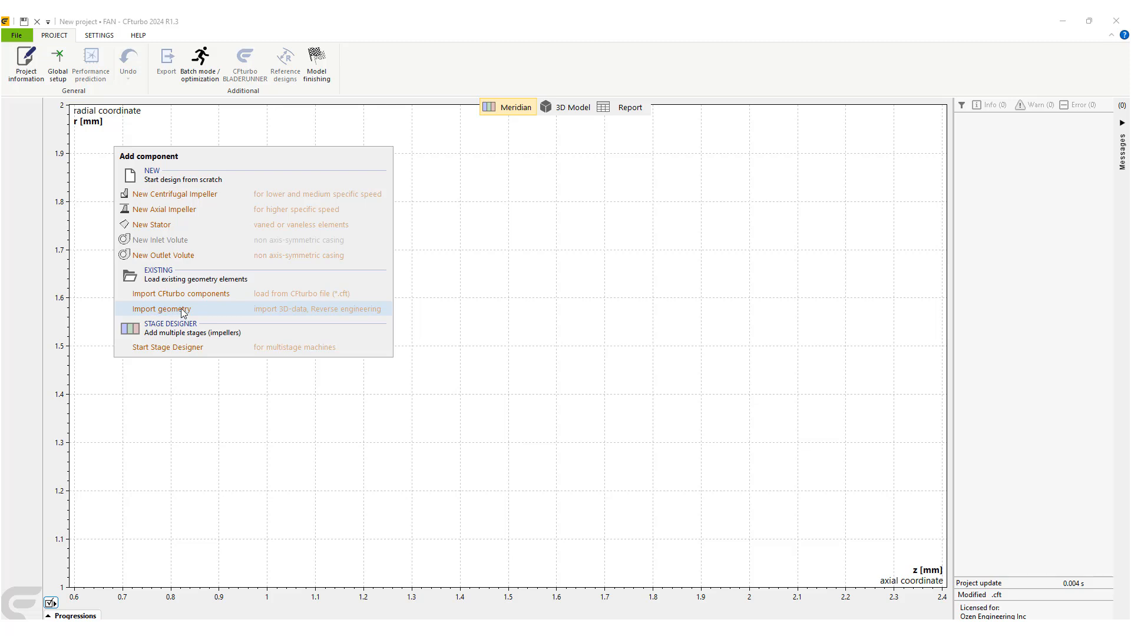
Add a new centrifugal impeller, completing all its design steps with the default settings, and view it as a 3D model
{"action": "left_click", "coordinate": [343, 312]}
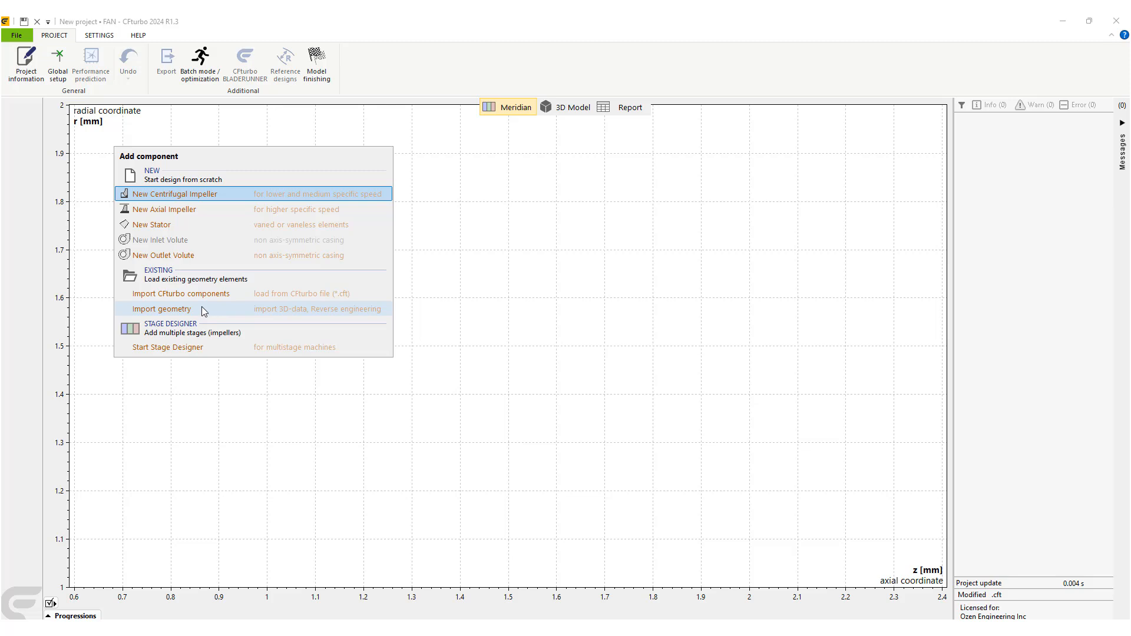
{"action": "left_click", "coordinate": [197, 195]}
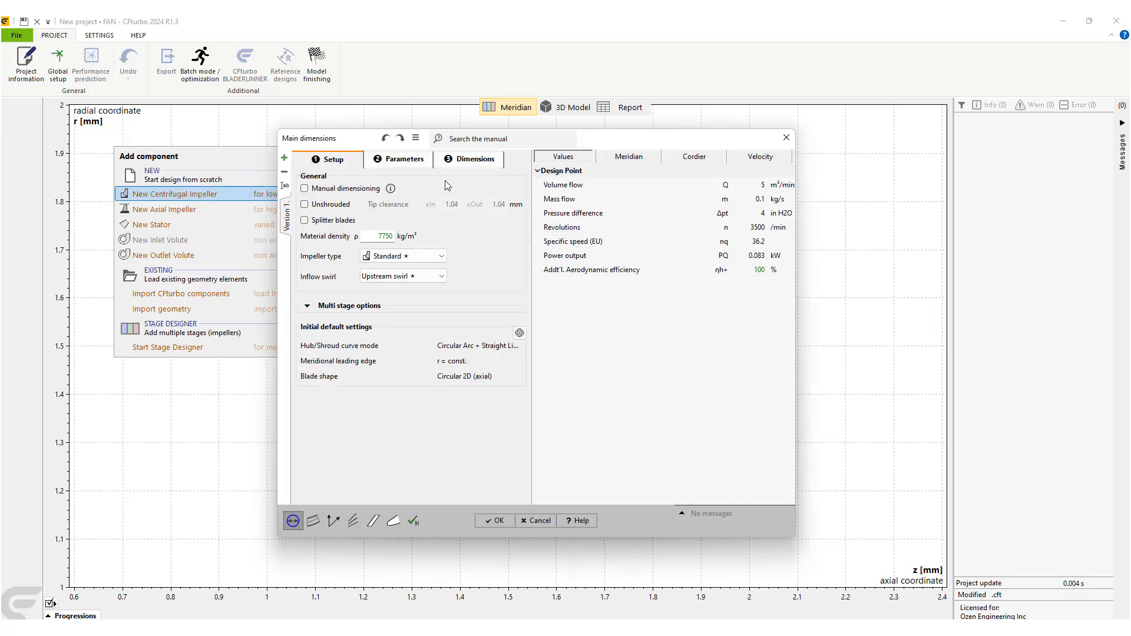
{"action": "left_click", "coordinate": [389, 161]}
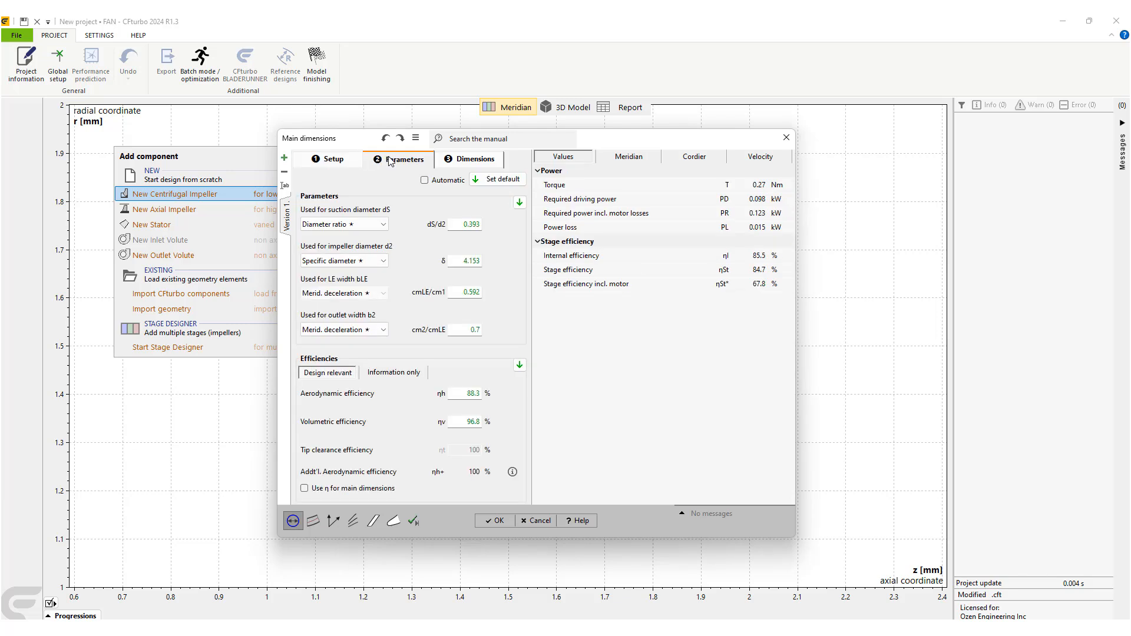
{"action": "left_click", "coordinate": [475, 161]}
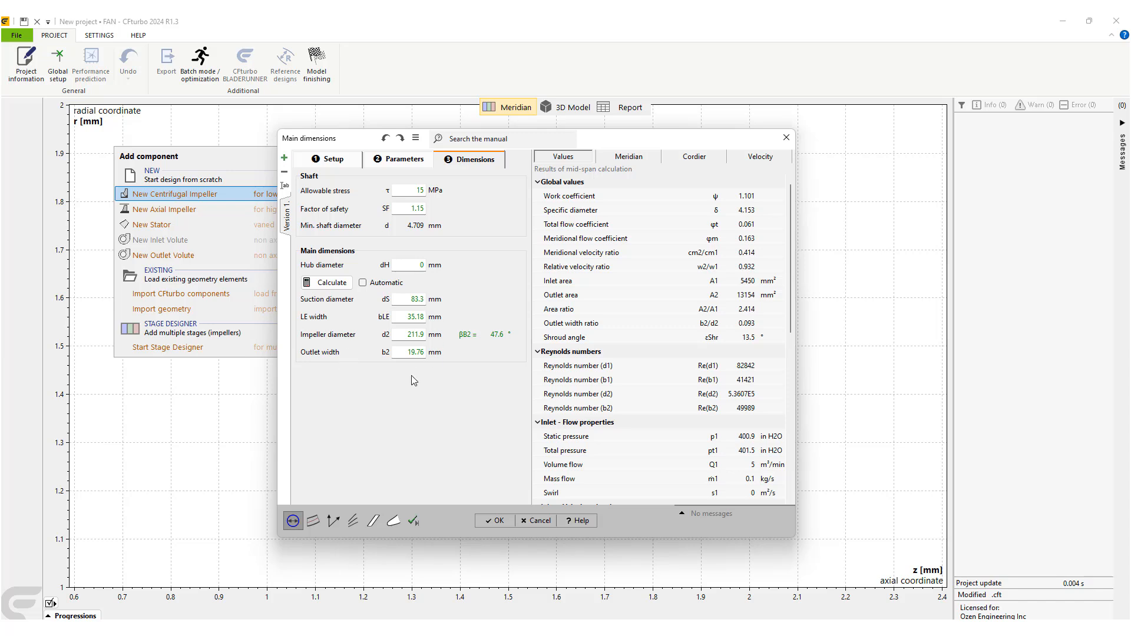
{"action": "left_click", "coordinate": [413, 521]}
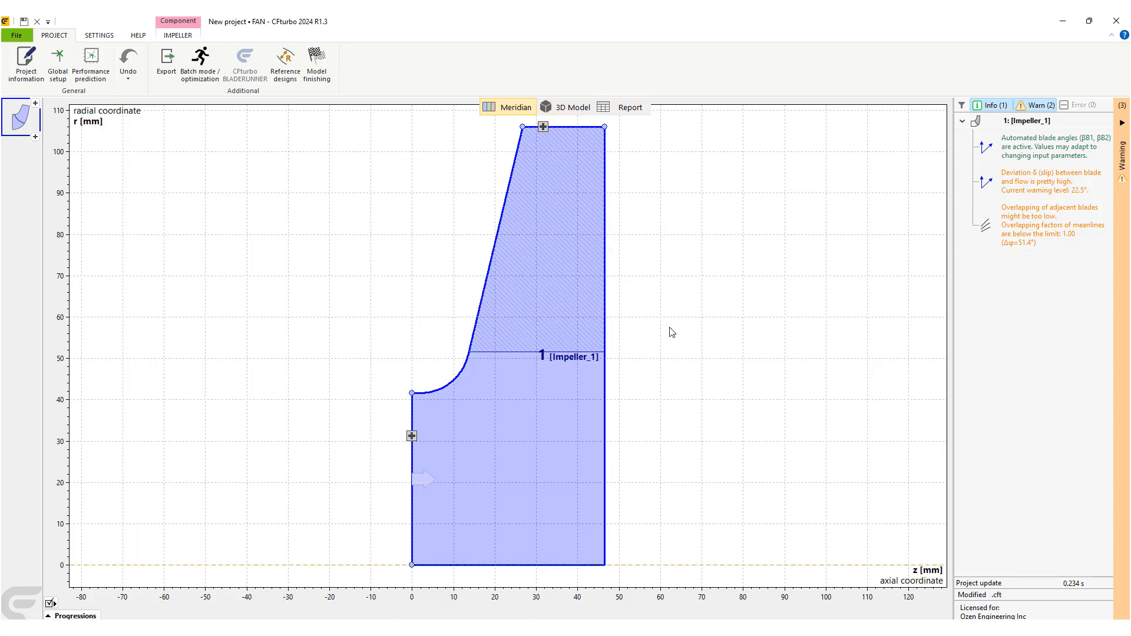
{"action": "left_click", "coordinate": [569, 109]}
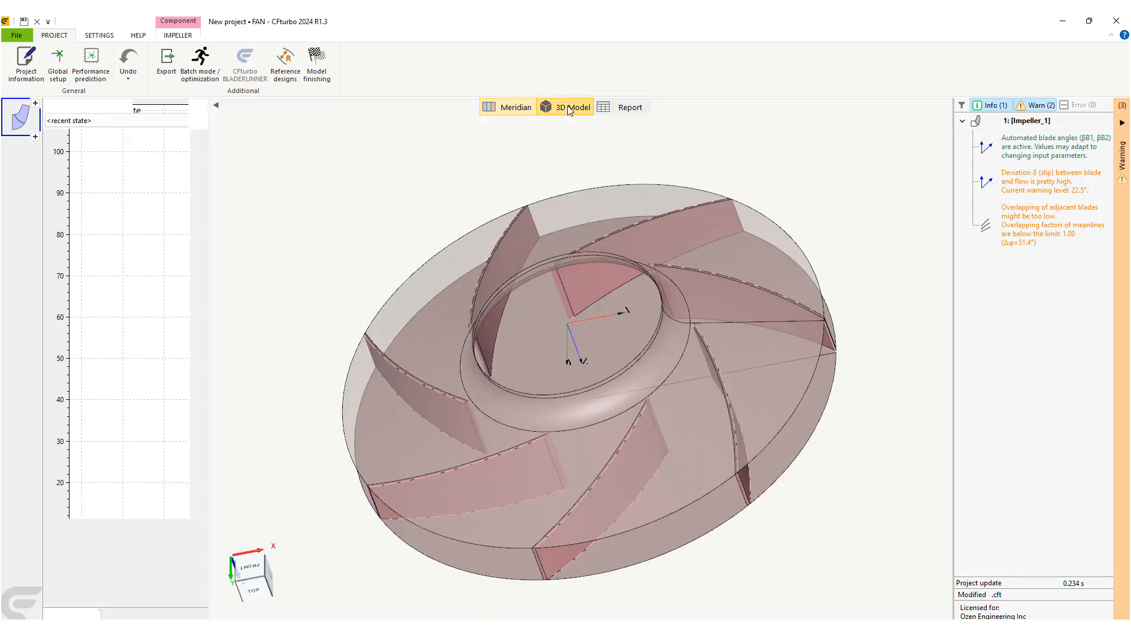
{"action": "left_click_drag", "start_coordinate": [800, 273], "coordinate": [854, 189]}
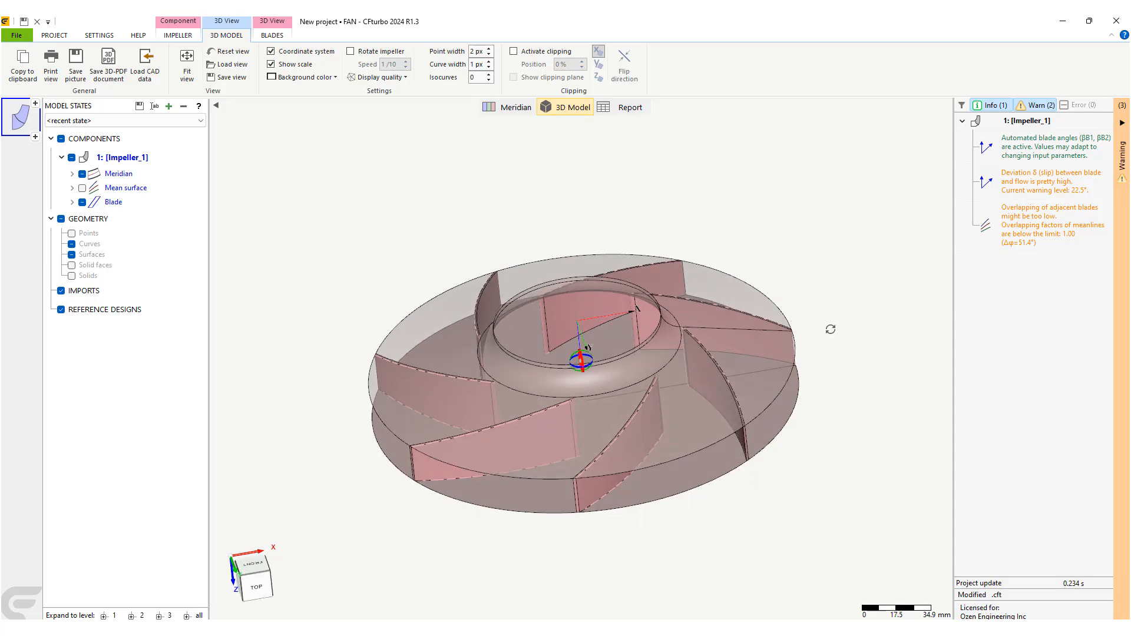
{"action": "left_click_drag", "start_coordinate": [831, 330], "coordinate": [861, 425]}
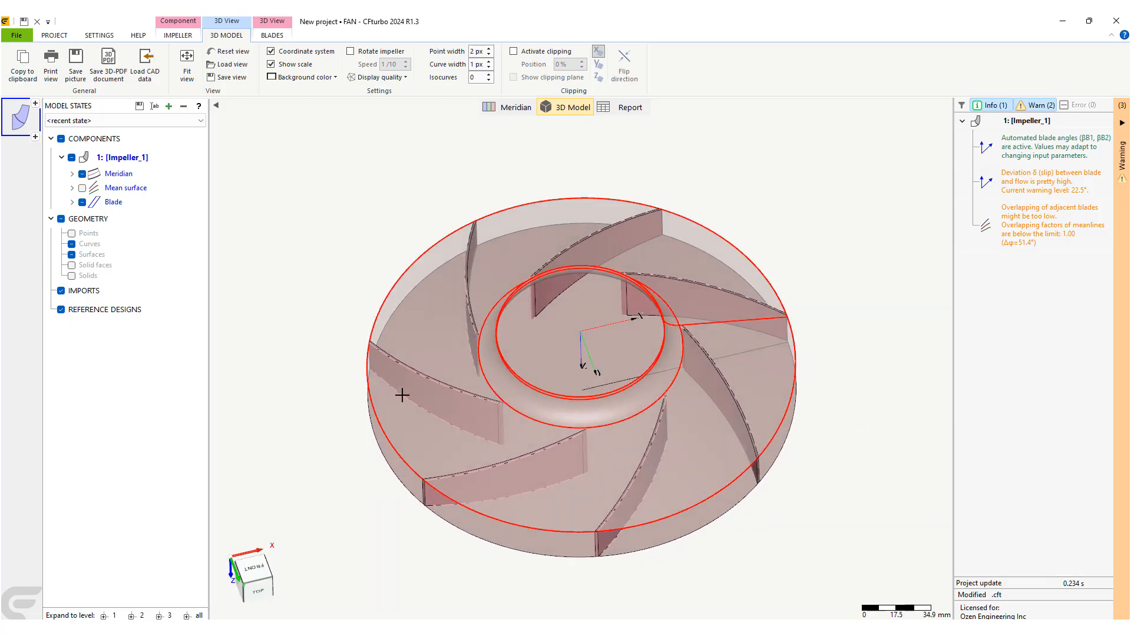
Make the impeller unshrouded in its main dimensions setup, keeping the default 1.04 mm tip clearance at inlet and outlet
{"action": "left_click", "coordinate": [505, 110]}
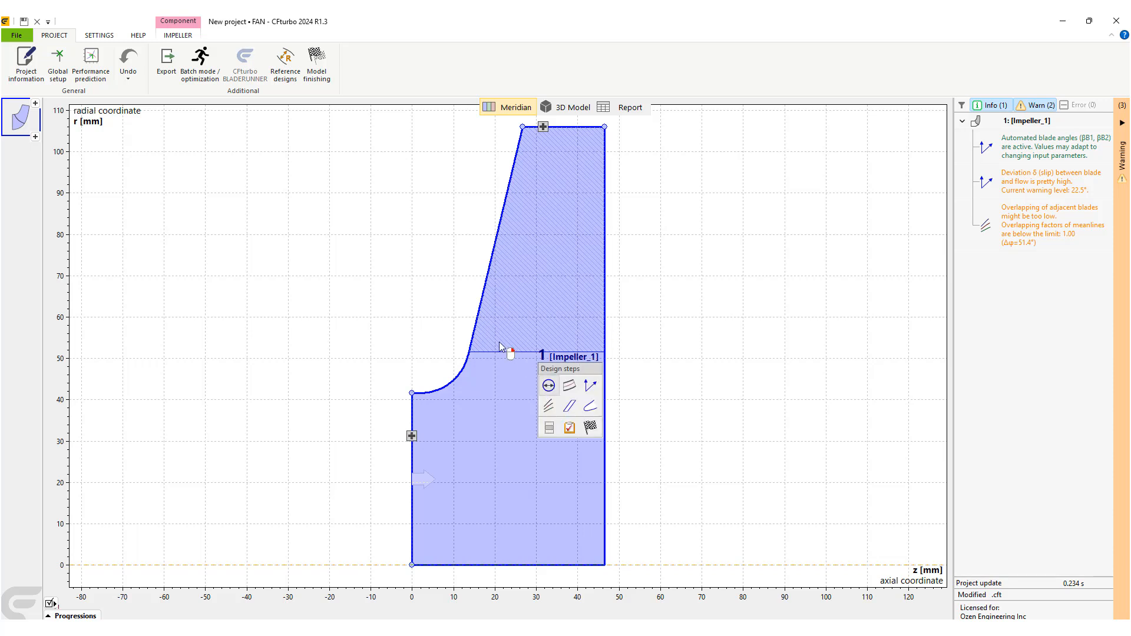
{"action": "mouse_move", "coordinate": [550, 346]}
{"action": "left_click", "coordinate": [549, 386]}
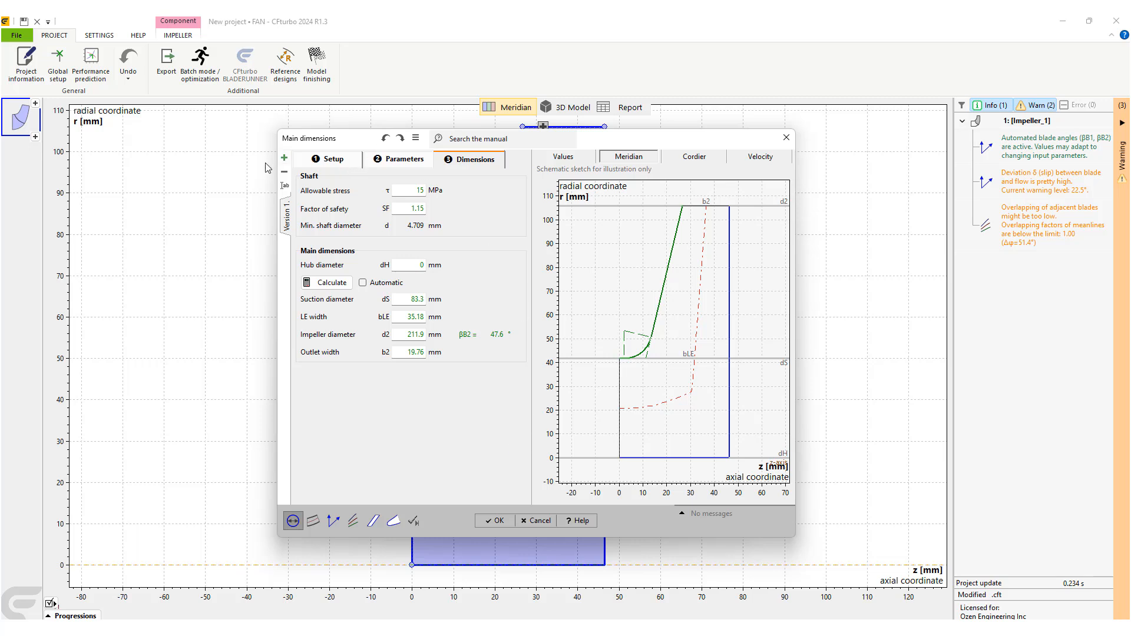
{"action": "left_click", "coordinate": [330, 160]}
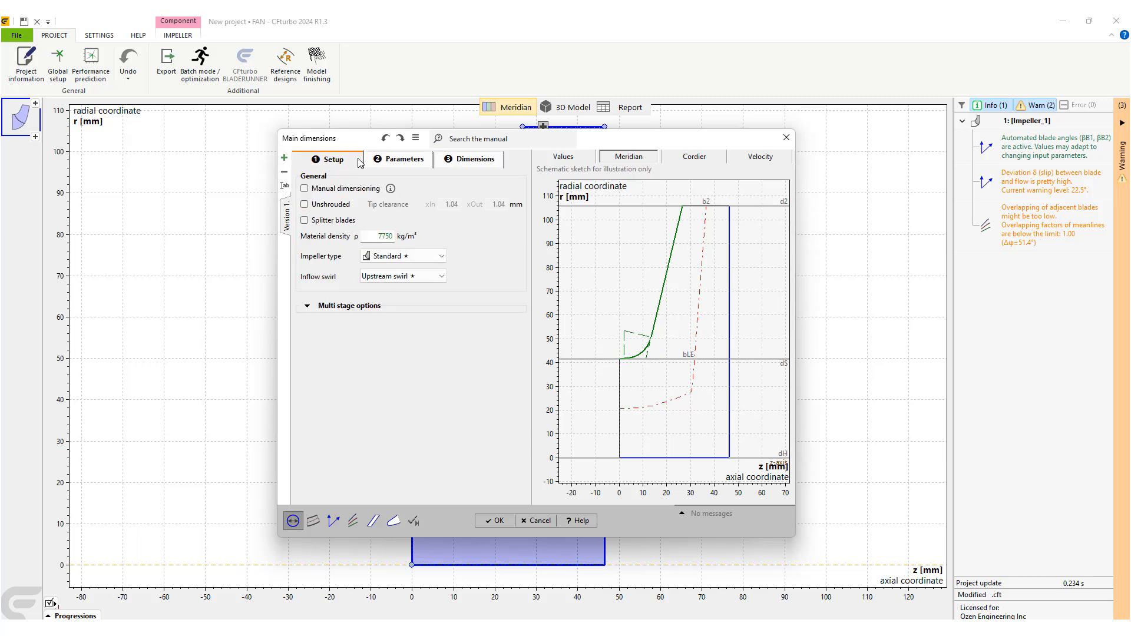
{"action": "left_click", "coordinate": [396, 161]}
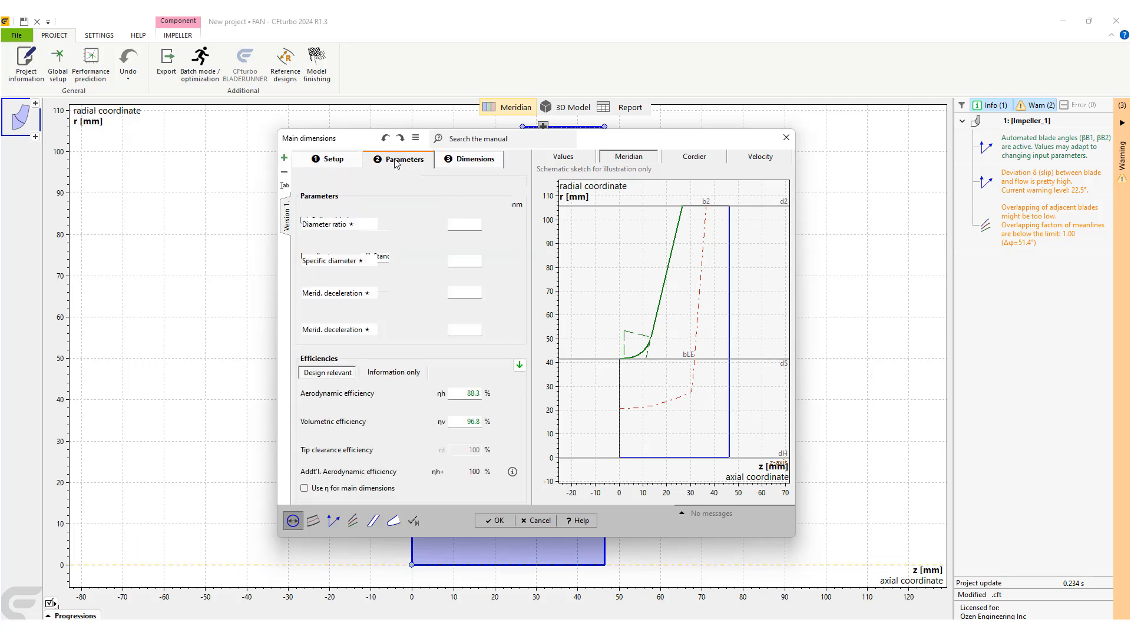
{"action": "left_click", "coordinate": [328, 162]}
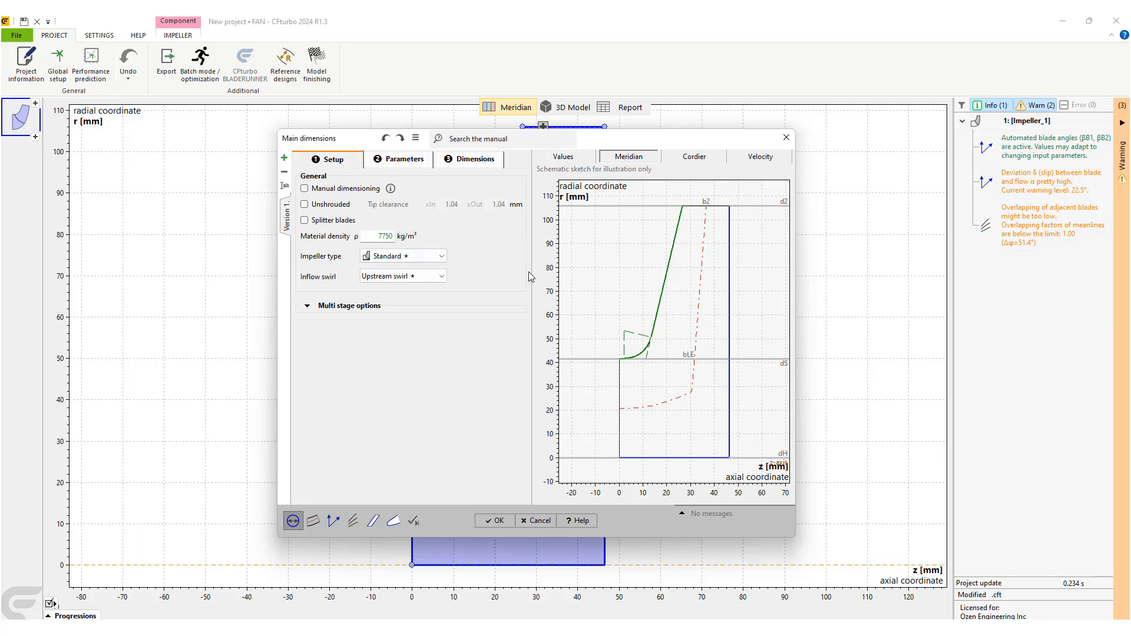
{"action": "left_click_drag", "start_coordinate": [644, 143], "coordinate": [668, 148]}
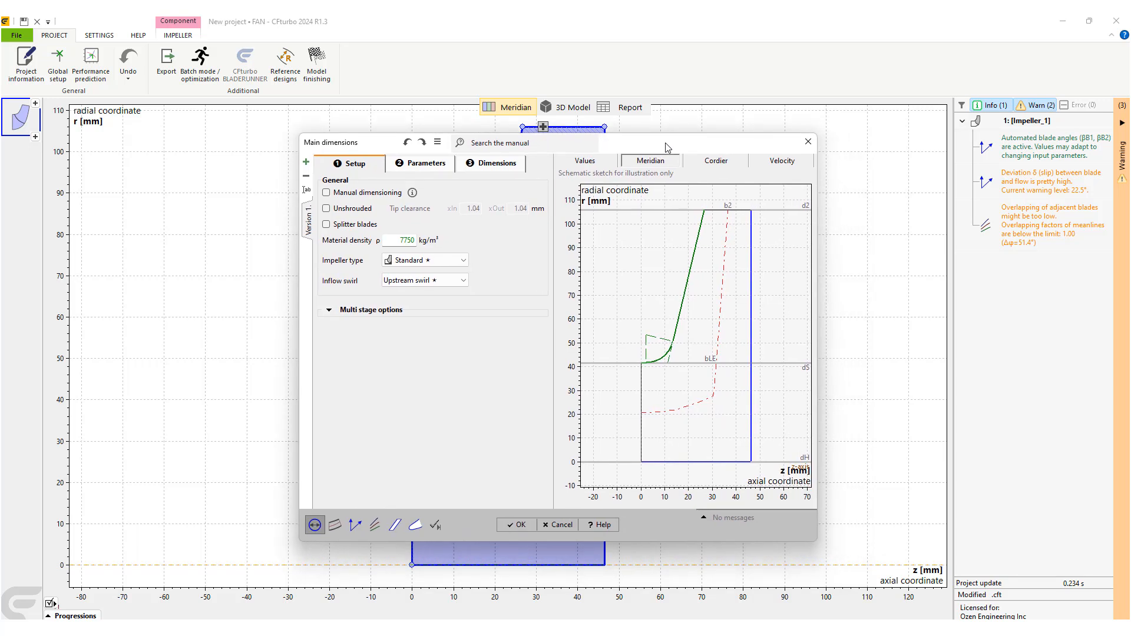
{"action": "left_click", "coordinate": [326, 211]}
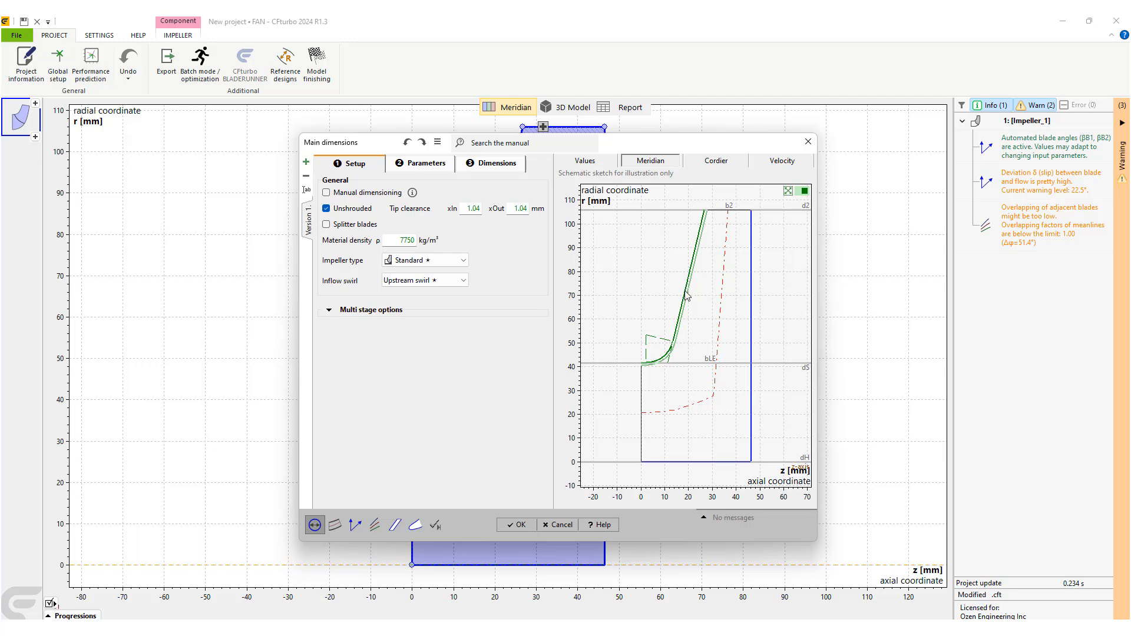
{"action": "left_click", "coordinate": [516, 524]}
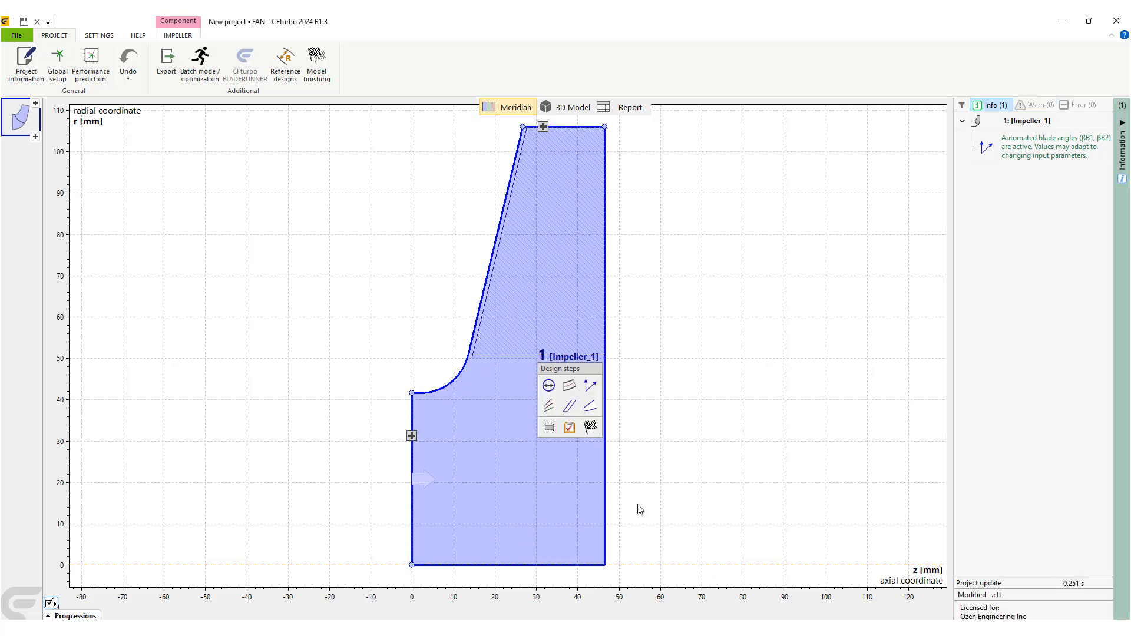
Examine the tip clearance between the blades and the shroud surface from the side in the 3D model
{"action": "left_click", "coordinate": [569, 108]}
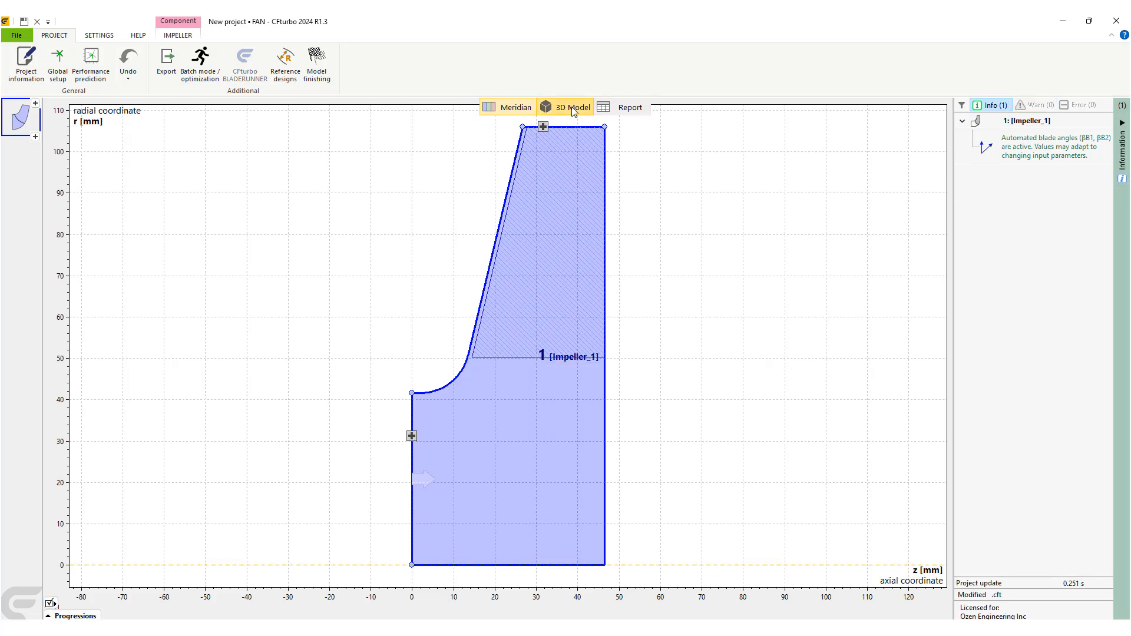
{"action": "left_click_drag", "start_coordinate": [837, 450], "coordinate": [843, 214]}
{"action": "scroll", "coordinate": [825, 432], "scroll_direction": "down", "scroll_amount": 1}
{"action": "left_click_drag", "start_coordinate": [825, 431], "coordinate": [823, 429]}
{"action": "scroll", "coordinate": [820, 401], "scroll_direction": "up", "scroll_amount": 5}
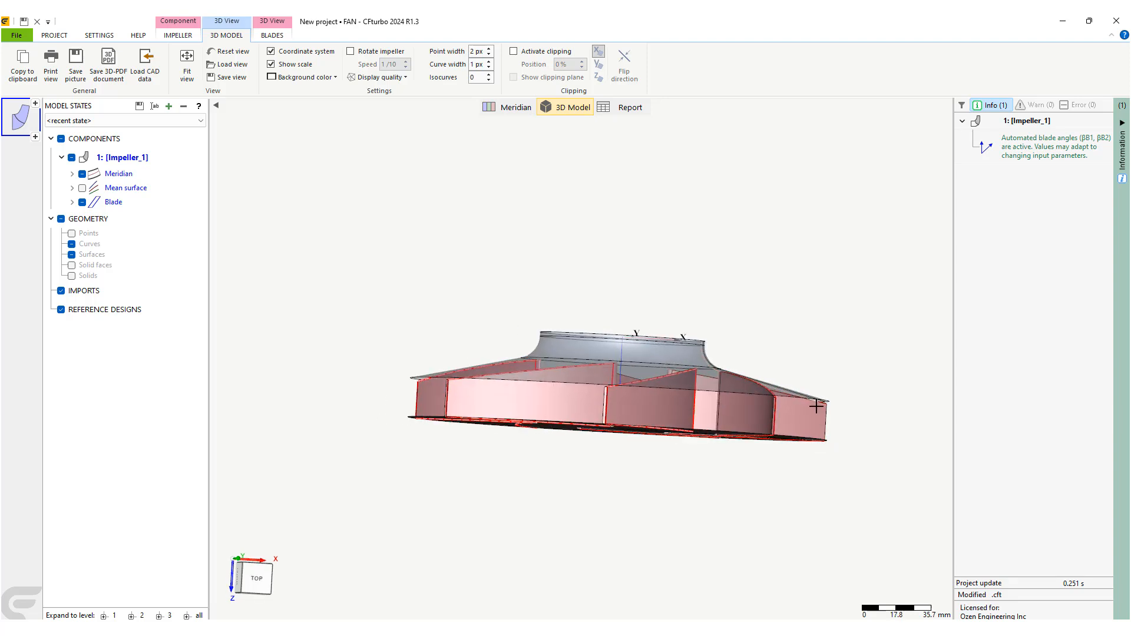
{"action": "left_click_drag", "start_coordinate": [815, 411], "coordinate": [799, 419]}
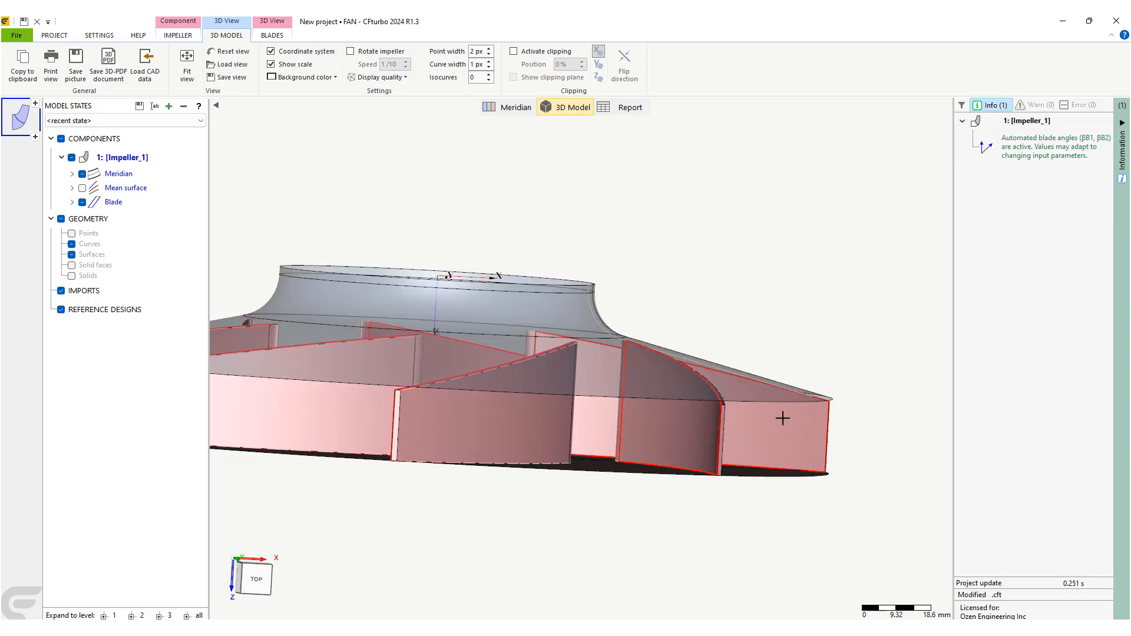
Set the impeller's hub diameter to 20 mm, restore the default design parameters, and accept the main dimensions
{"action": "left_click", "coordinate": [516, 108]}
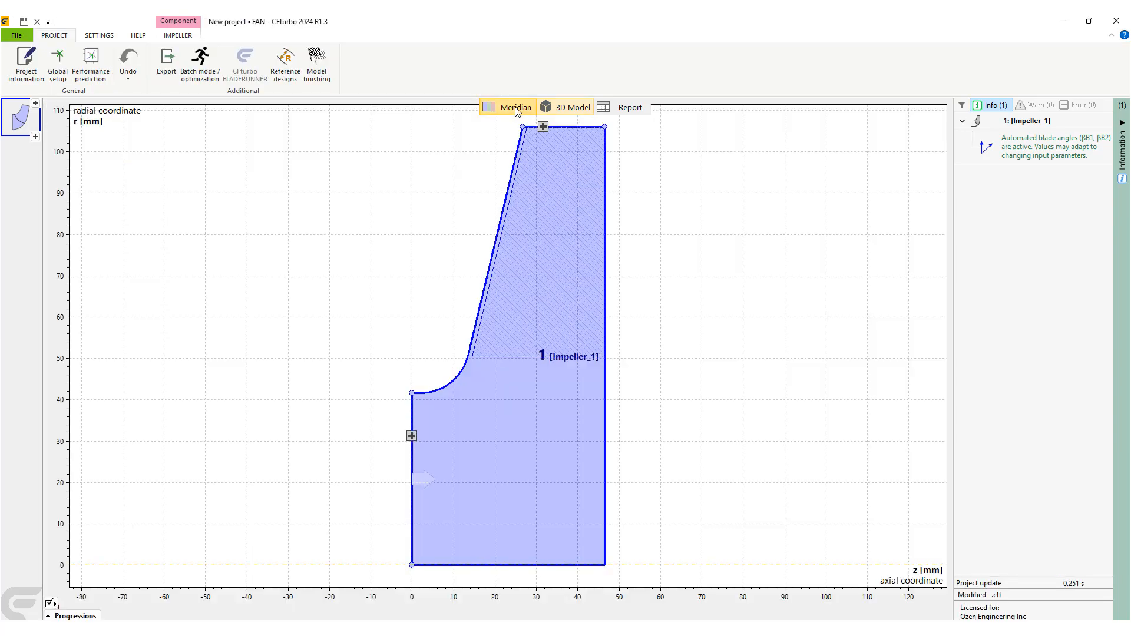
{"action": "mouse_move", "coordinate": [545, 330]}
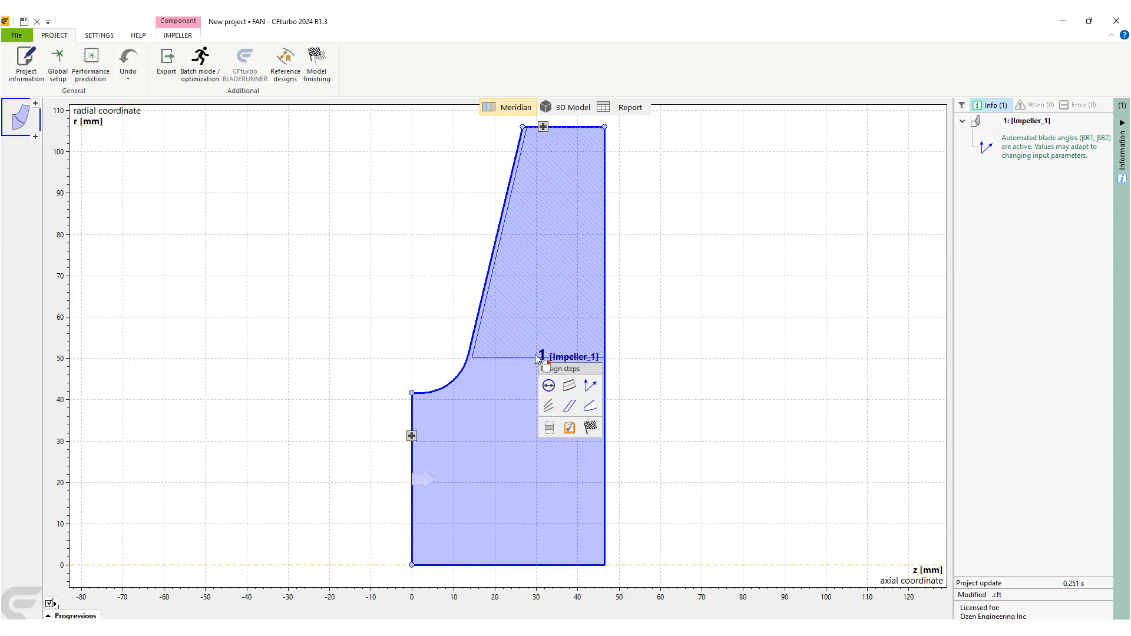
{"action": "left_click", "coordinate": [549, 387]}
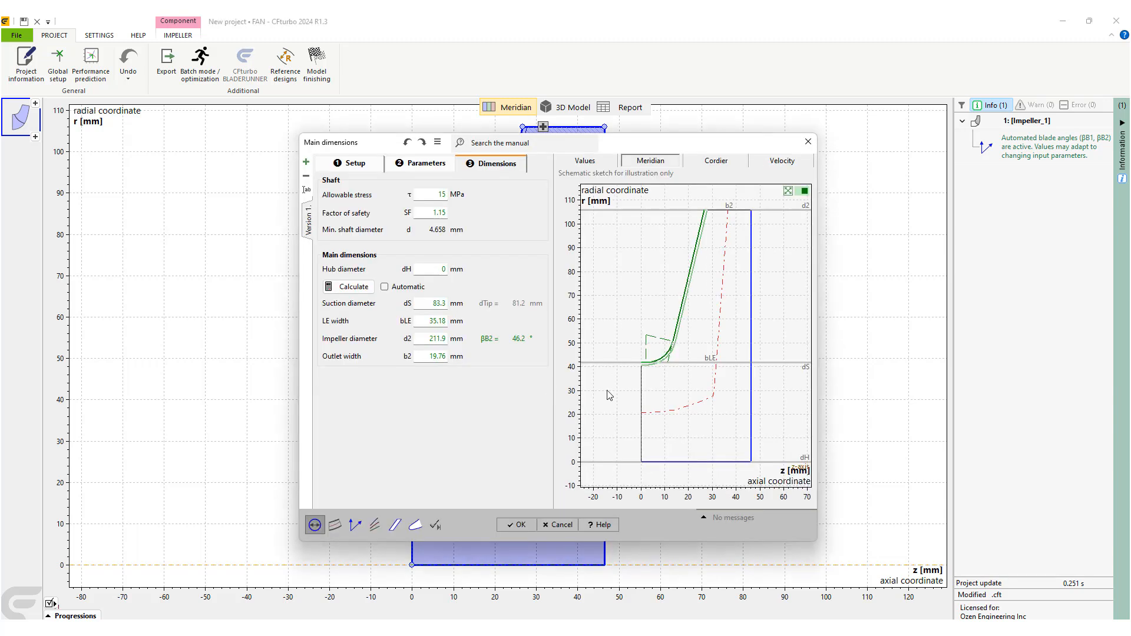
{"action": "left_click", "coordinate": [442, 269]}
{"action": "type", "text": "2"}
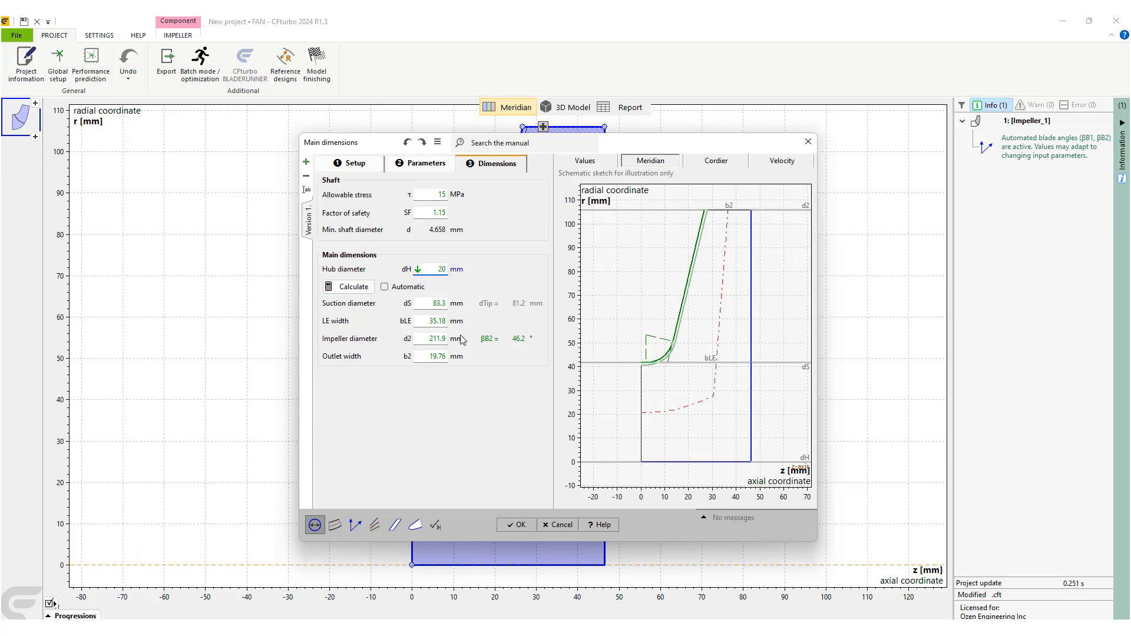
{"action": "left_click", "coordinate": [426, 166]}
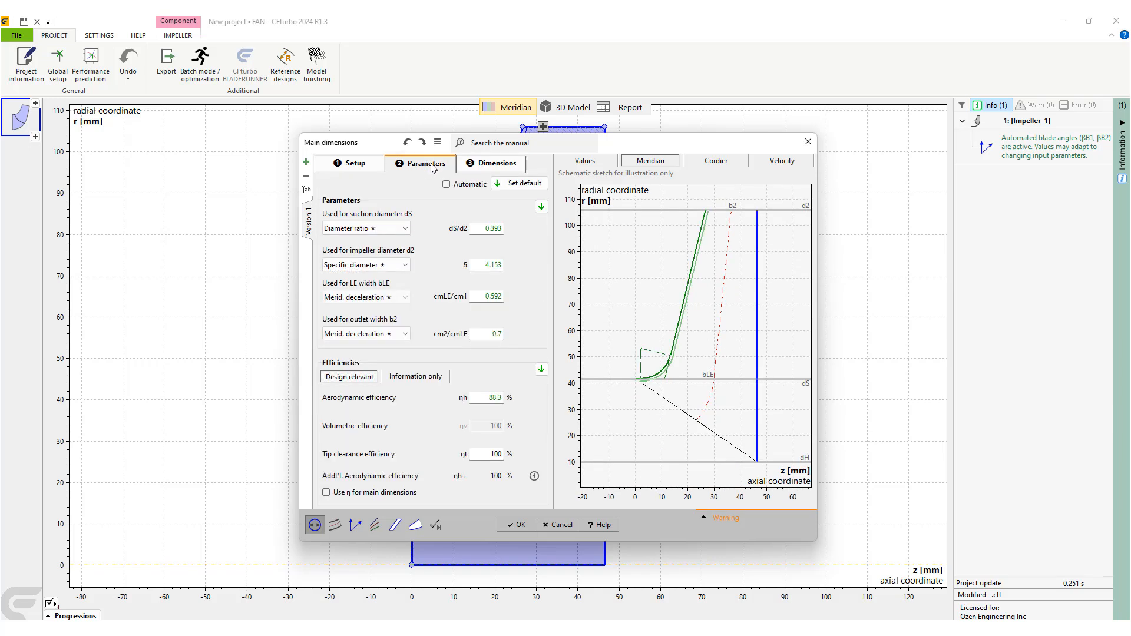
{"action": "left_click", "coordinate": [523, 188]}
{"action": "left_click", "coordinate": [484, 168]}
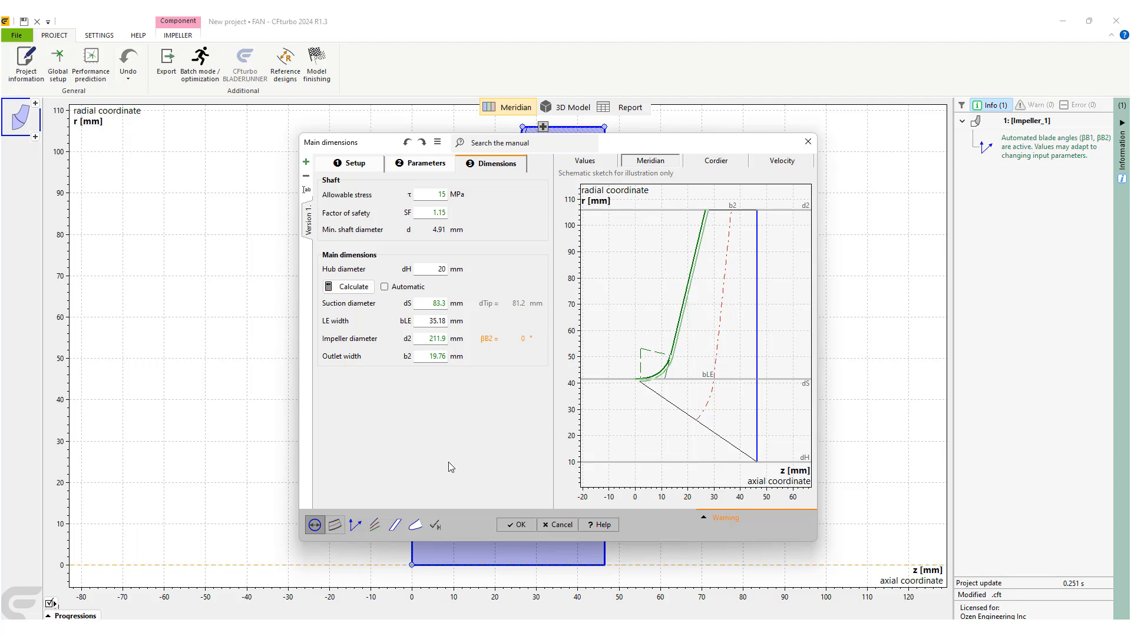
{"action": "left_click", "coordinate": [511, 525]}
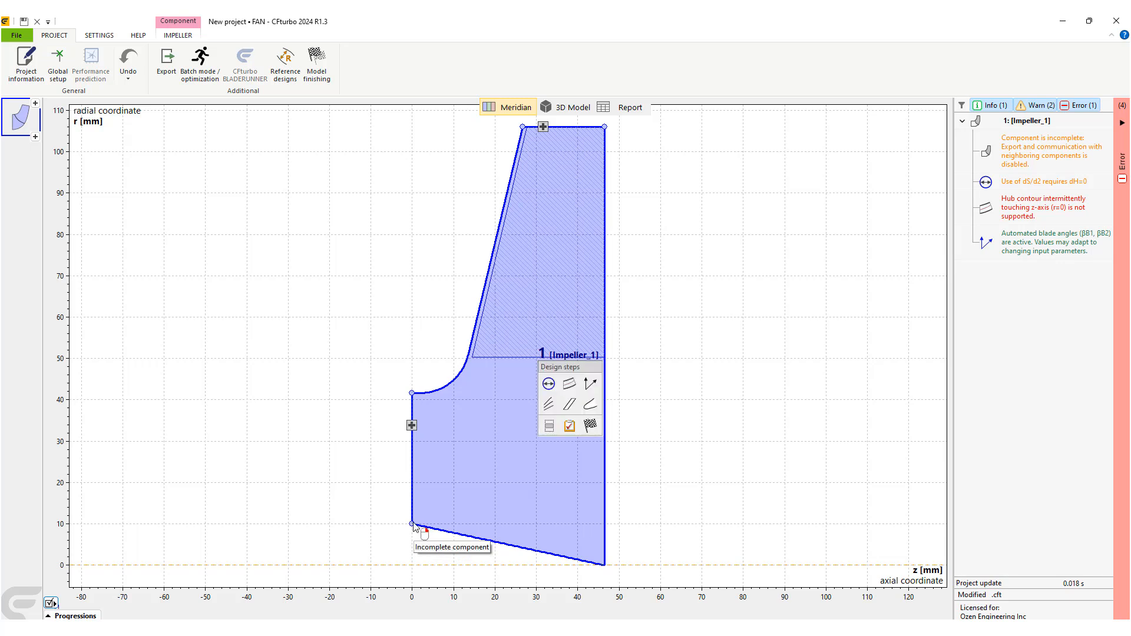
In the meridional contour, move the hub curve's corner point off the z-axis and set its radius to 10 mm
{"action": "left_click", "coordinate": [575, 111]}
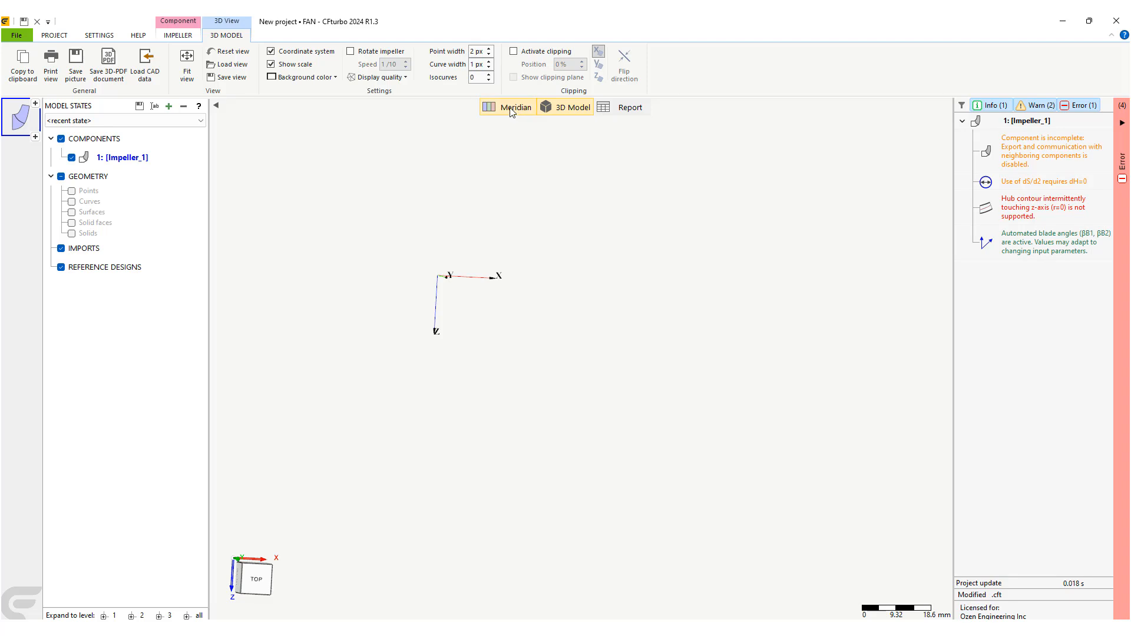
{"action": "left_click", "coordinate": [512, 110]}
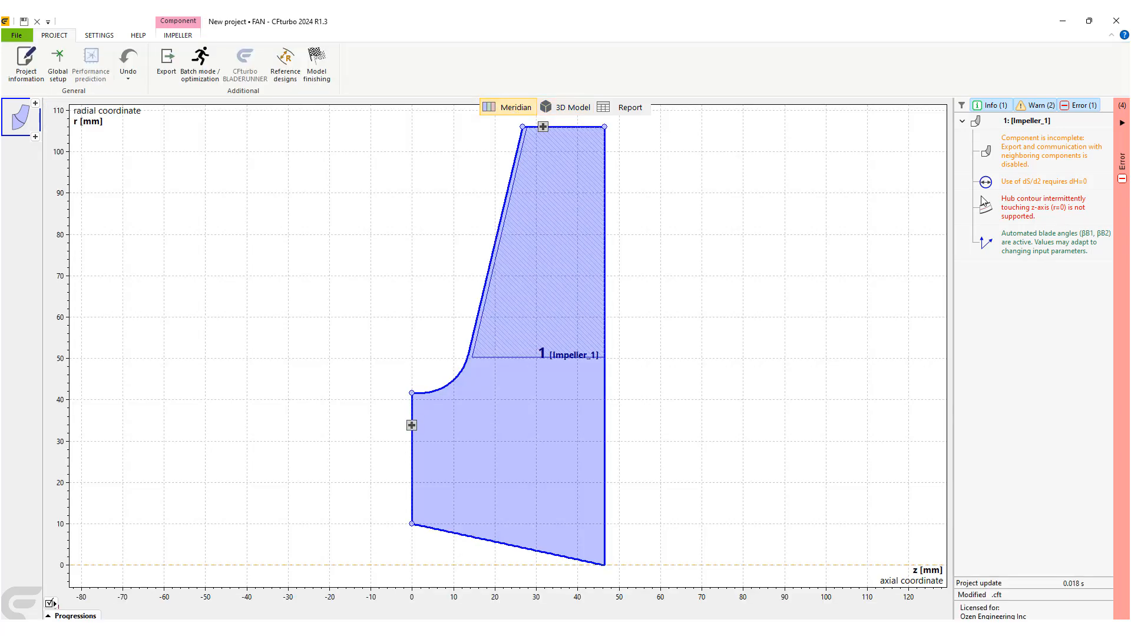
{"action": "mouse_move", "coordinate": [546, 475]}
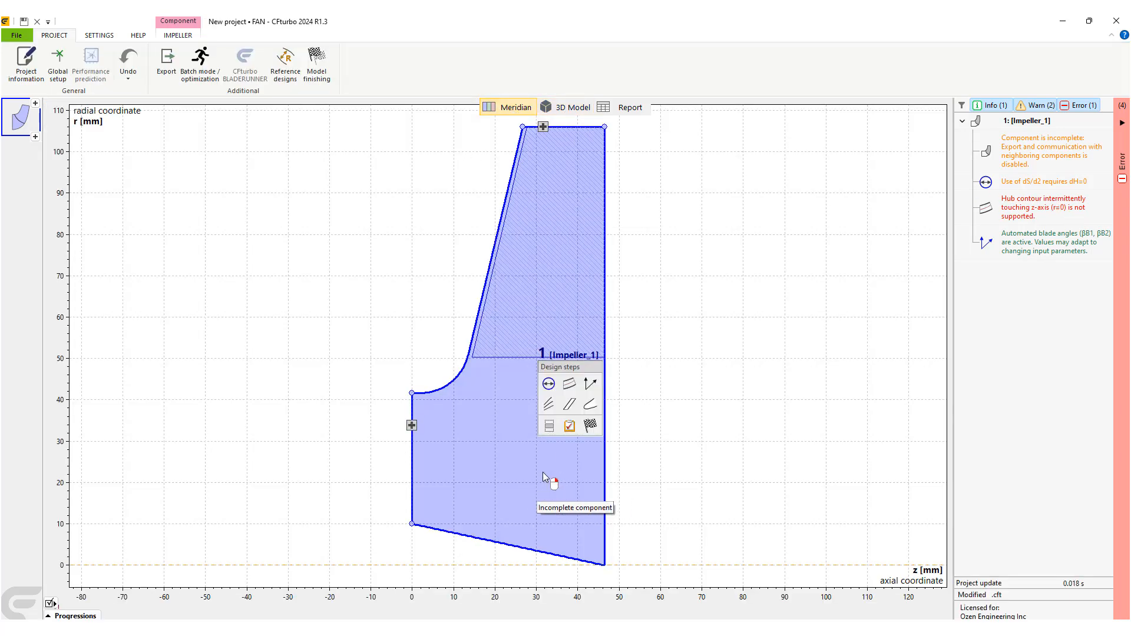
{"action": "left_click", "coordinate": [570, 385]}
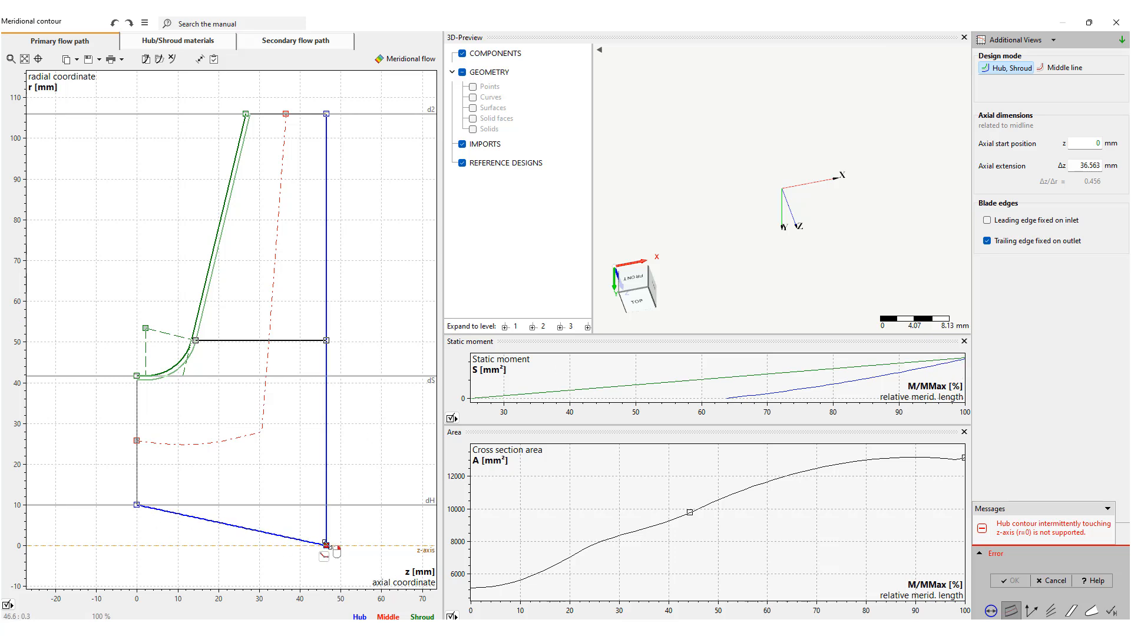
{"action": "left_click_drag", "start_coordinate": [325, 545], "coordinate": [327, 506]}
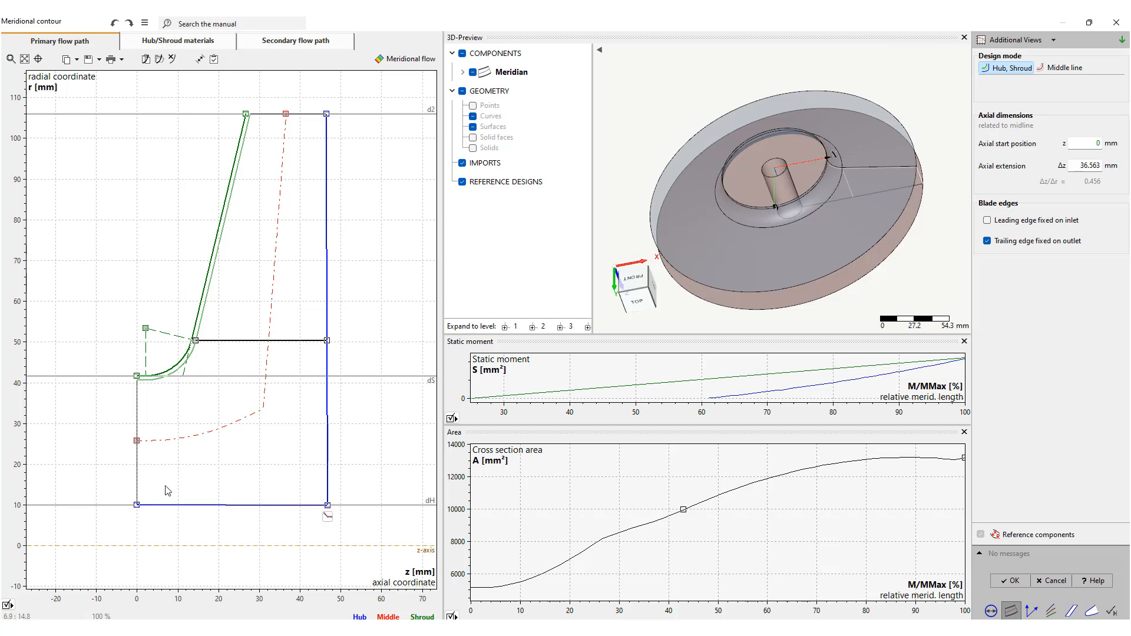
{"action": "double_click", "coordinate": [136, 504]}
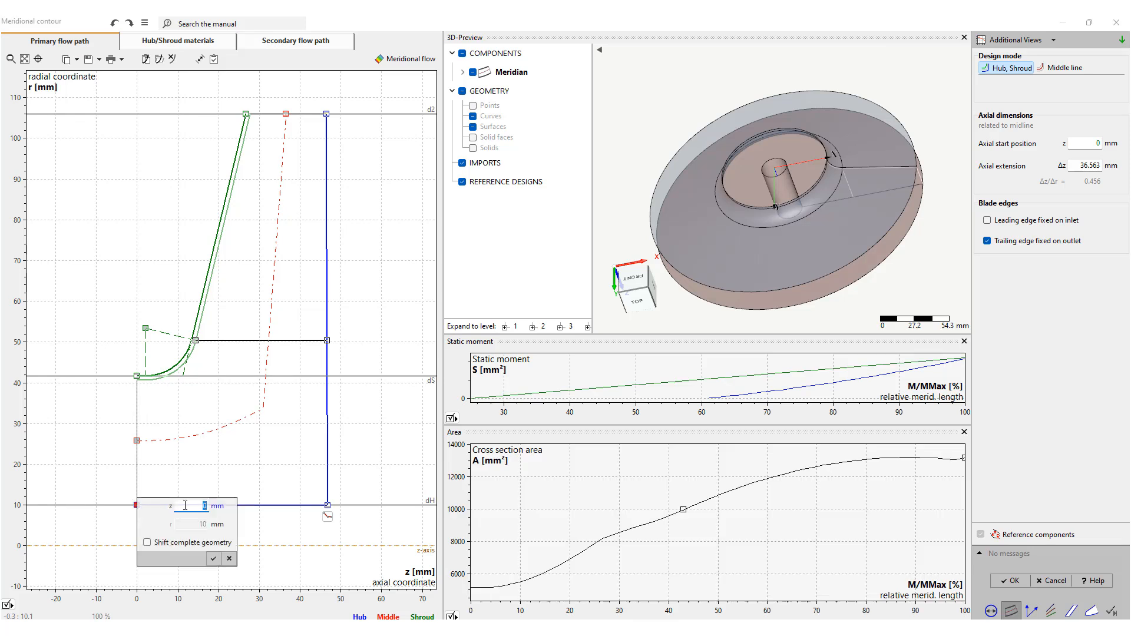
{"action": "double_click", "coordinate": [327, 506]}
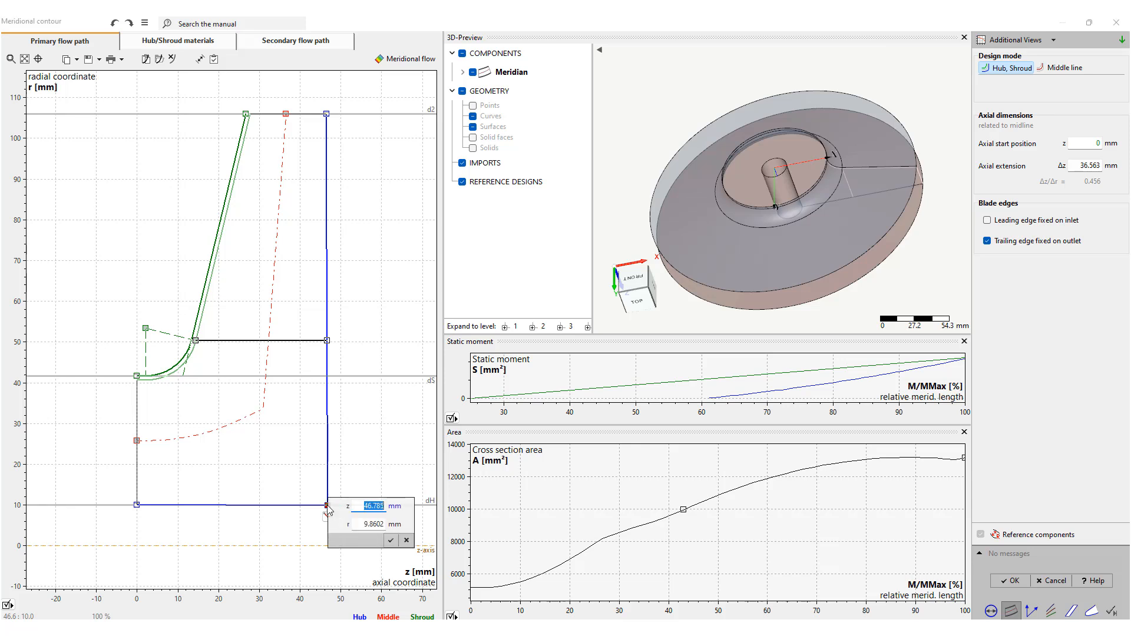
{"action": "left_click_drag", "start_coordinate": [359, 525], "coordinate": [401, 525]}
{"action": "type", "text": "10"}
{"action": "key", "text": "Return"}
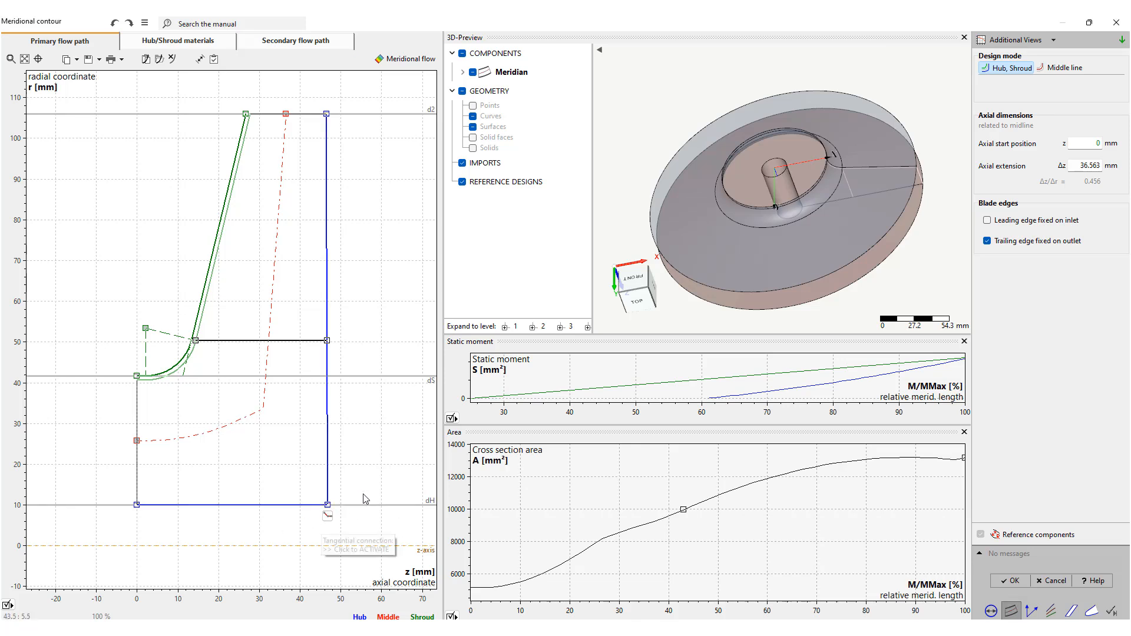
Set the z position of the hub's corner point and outlet end point to 47 mm, and accept the meridional contour
{"action": "double_click", "coordinate": [327, 505]}
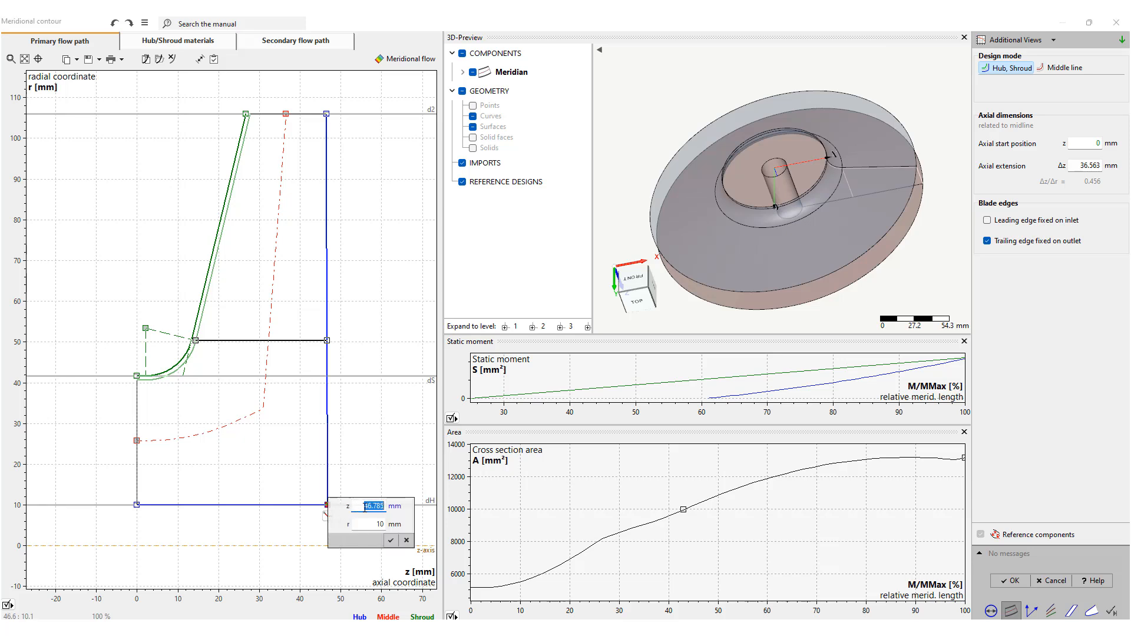
{"action": "type", "text": "47"}
{"action": "key", "text": "Return"}
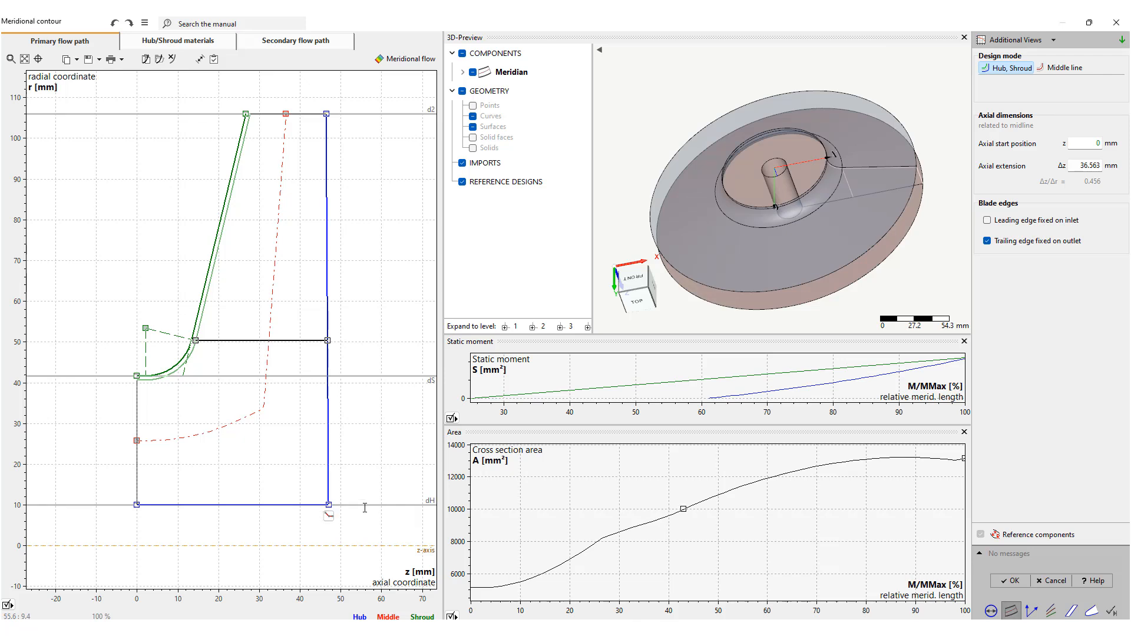
{"action": "double_click", "coordinate": [327, 113]}
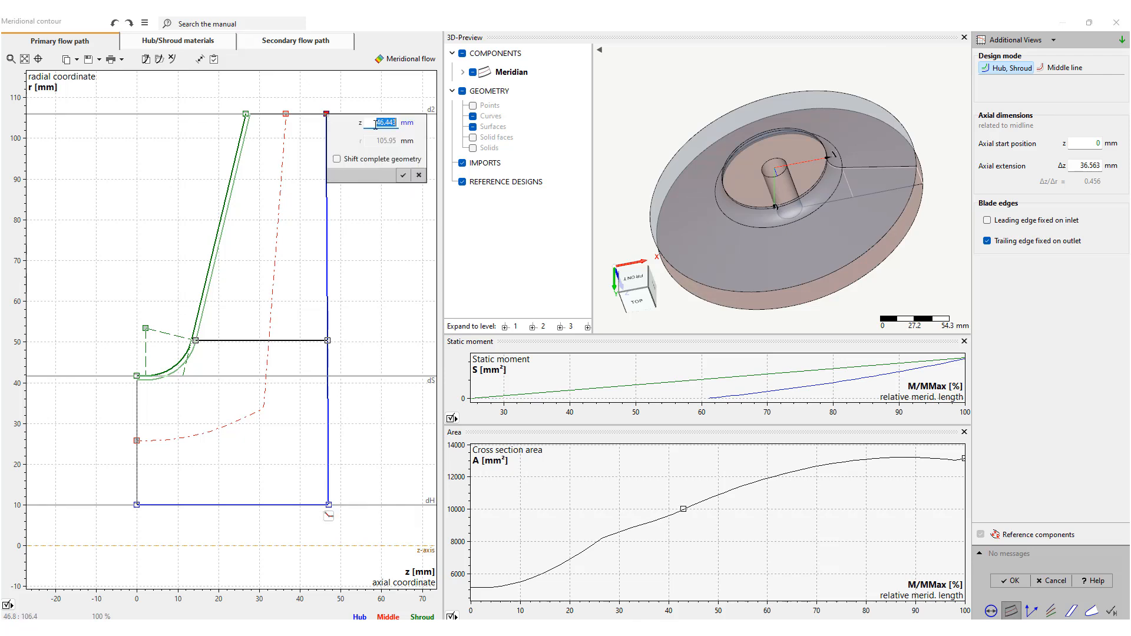
{"action": "type", "text": "47"}
{"action": "key", "text": "Return"}
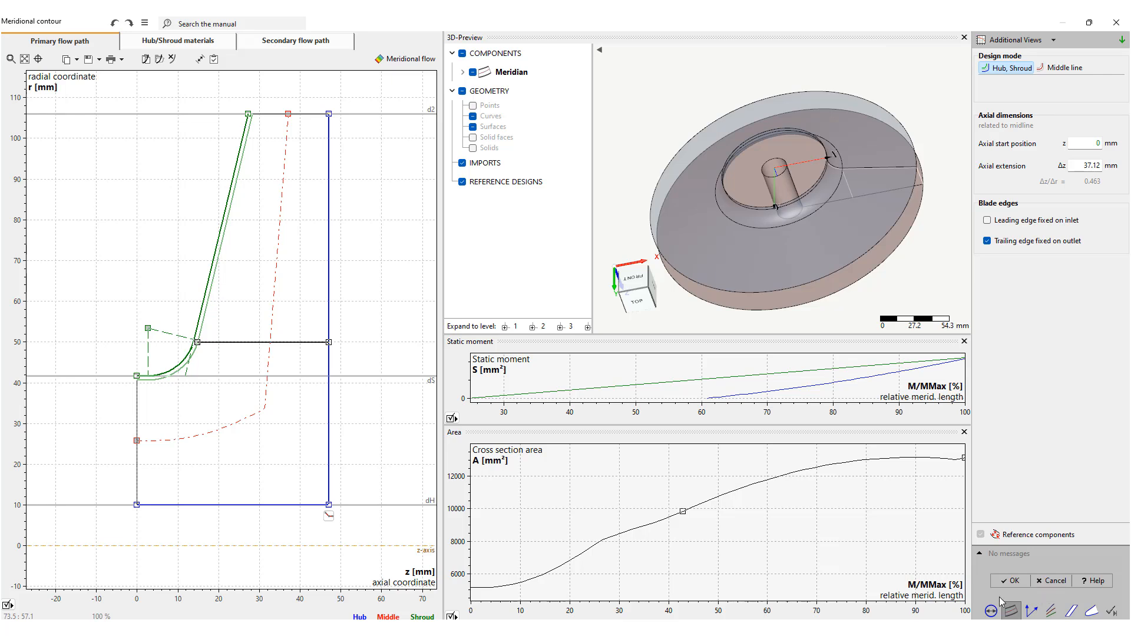
{"action": "left_click", "coordinate": [1010, 581]}
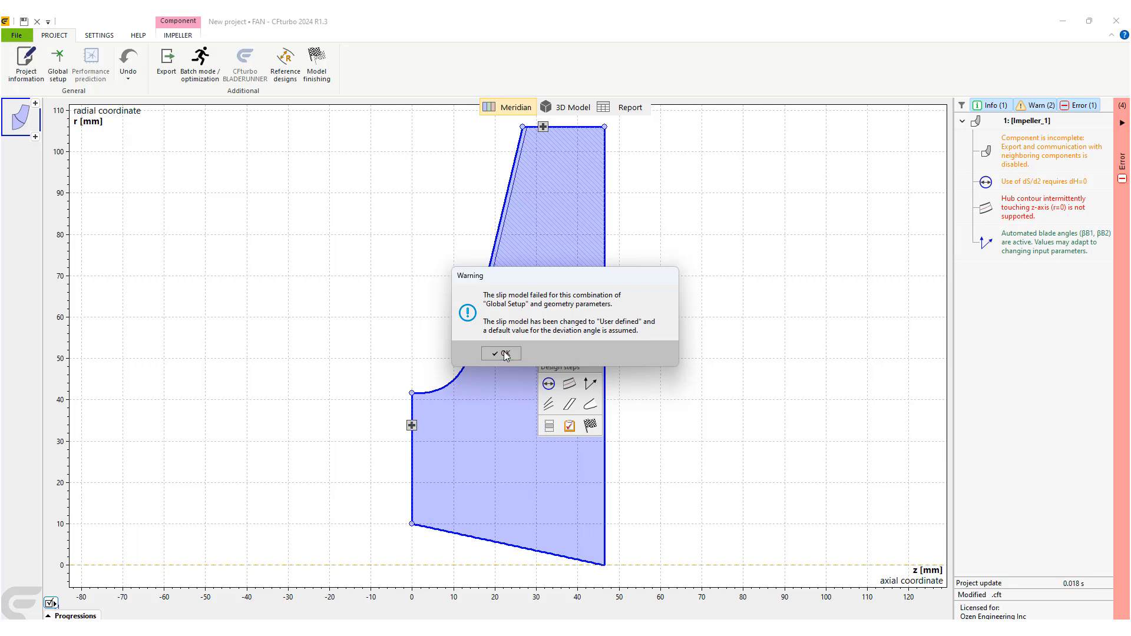
{"action": "left_click", "coordinate": [505, 354]}
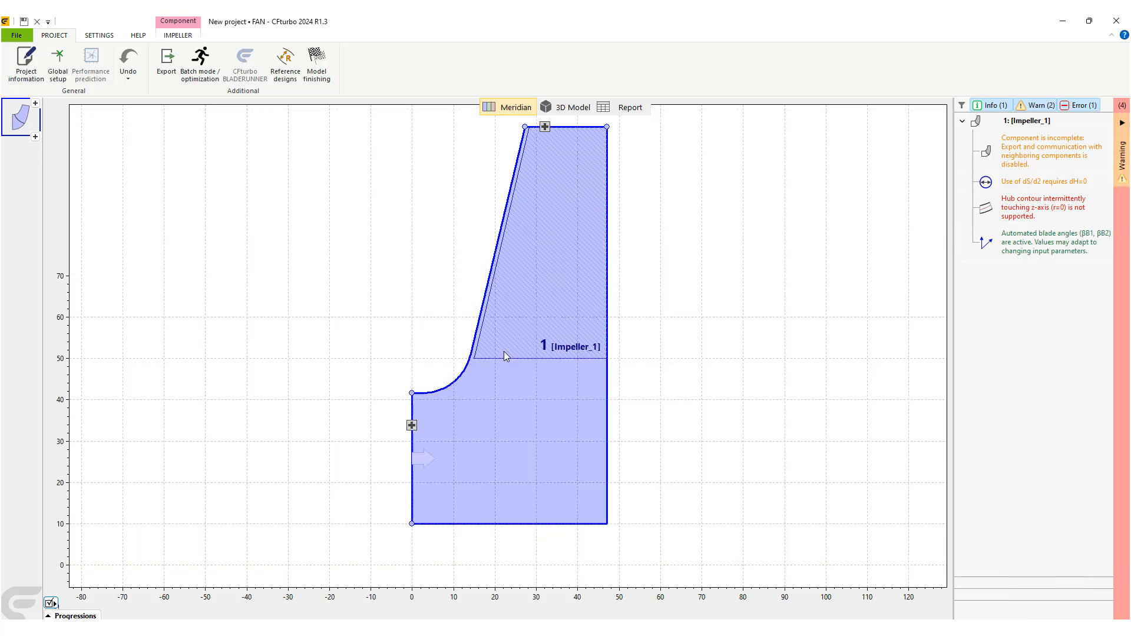
Inspect the cylindrical hub and the blades from above and at an angle in the 3D model
{"action": "left_click", "coordinate": [565, 109]}
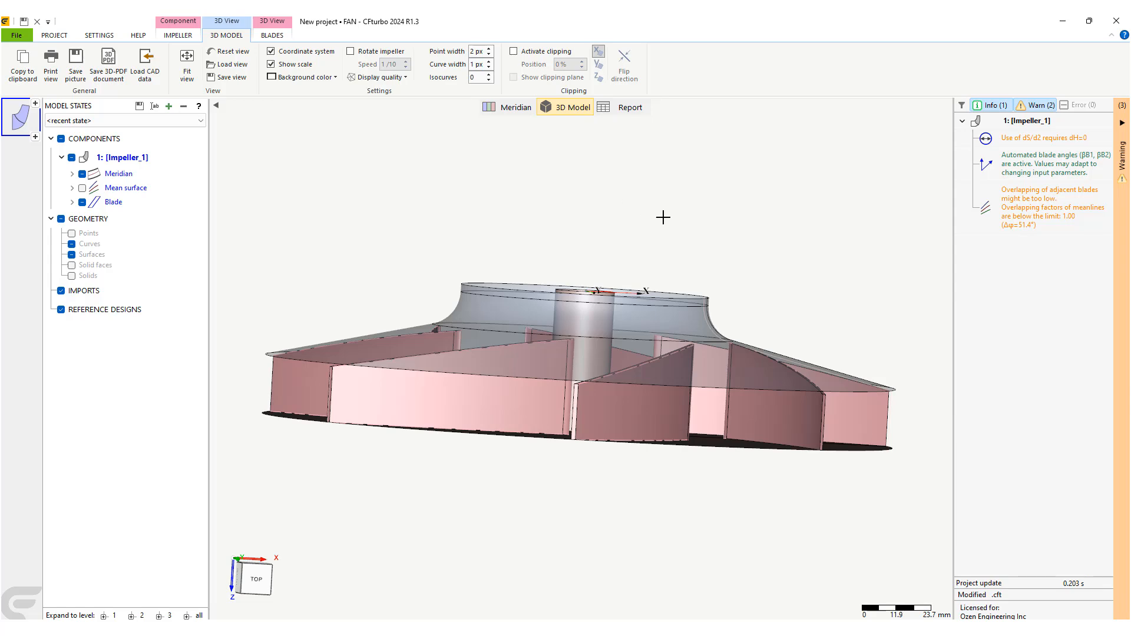
{"action": "left_click_drag", "start_coordinate": [663, 218], "coordinate": [636, 437]}
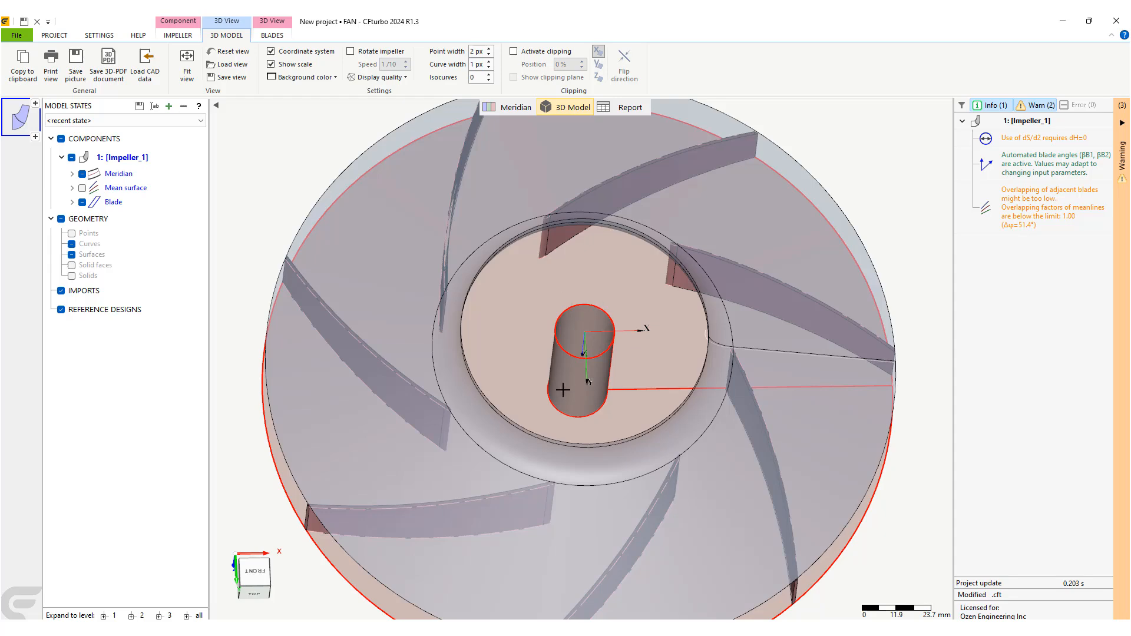
{"action": "left_click_drag", "start_coordinate": [563, 389], "coordinate": [586, 312]}
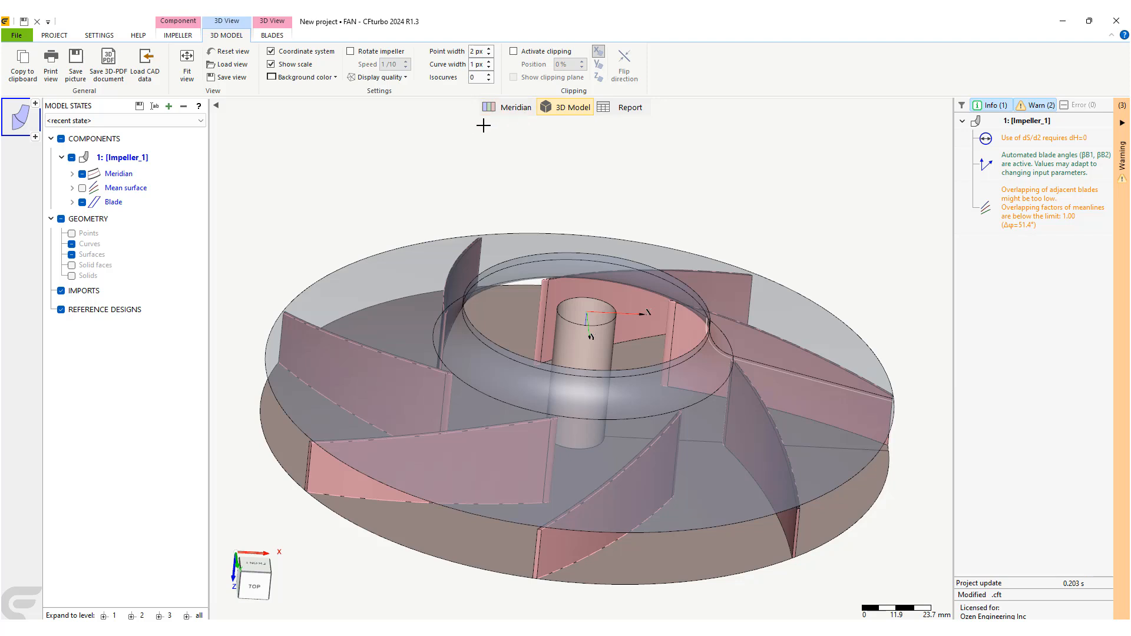
Make the leading edge a straight line, sloping from about r 45 mm at the shroud to about 20 mm at the hub, and accept the contour
{"action": "left_click", "coordinate": [504, 109]}
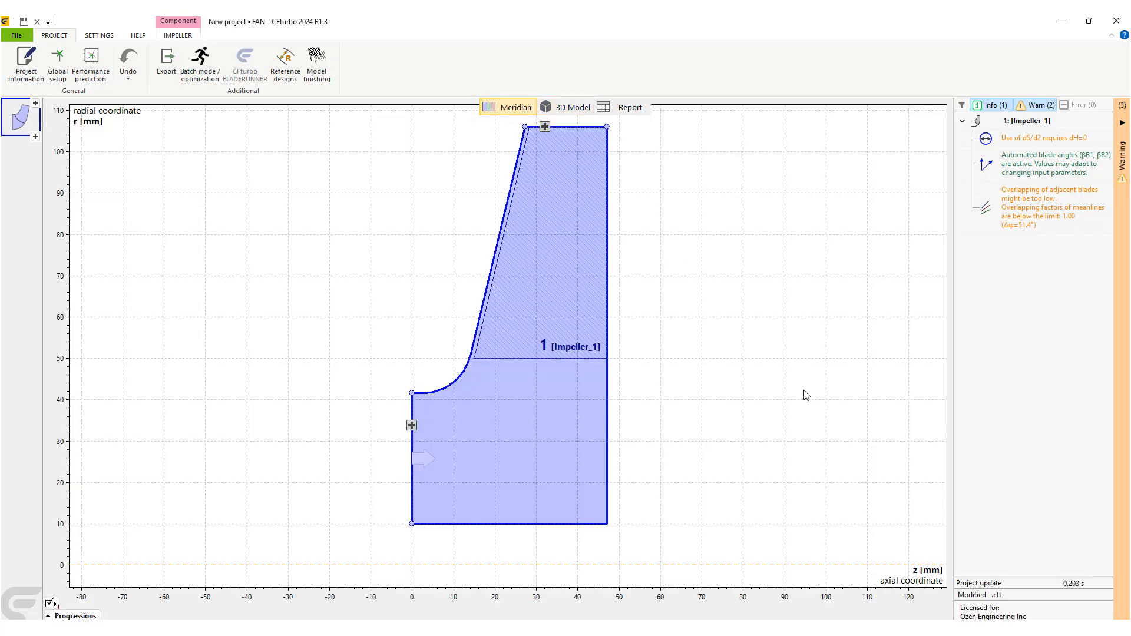
{"action": "mouse_move", "coordinate": [517, 363]}
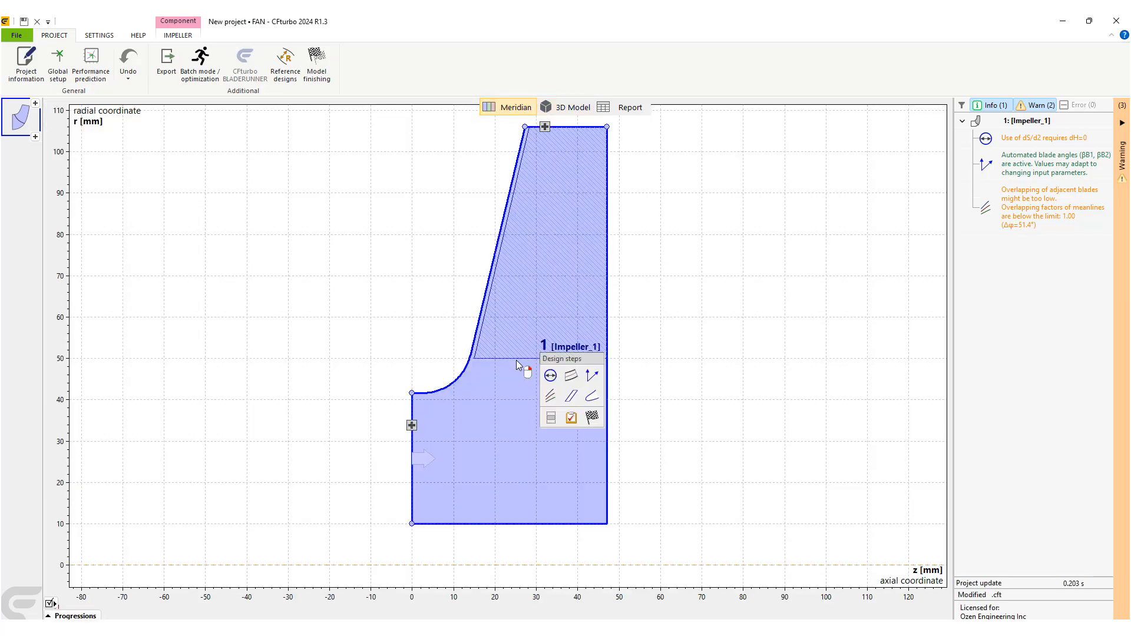
{"action": "left_click", "coordinate": [571, 378]}
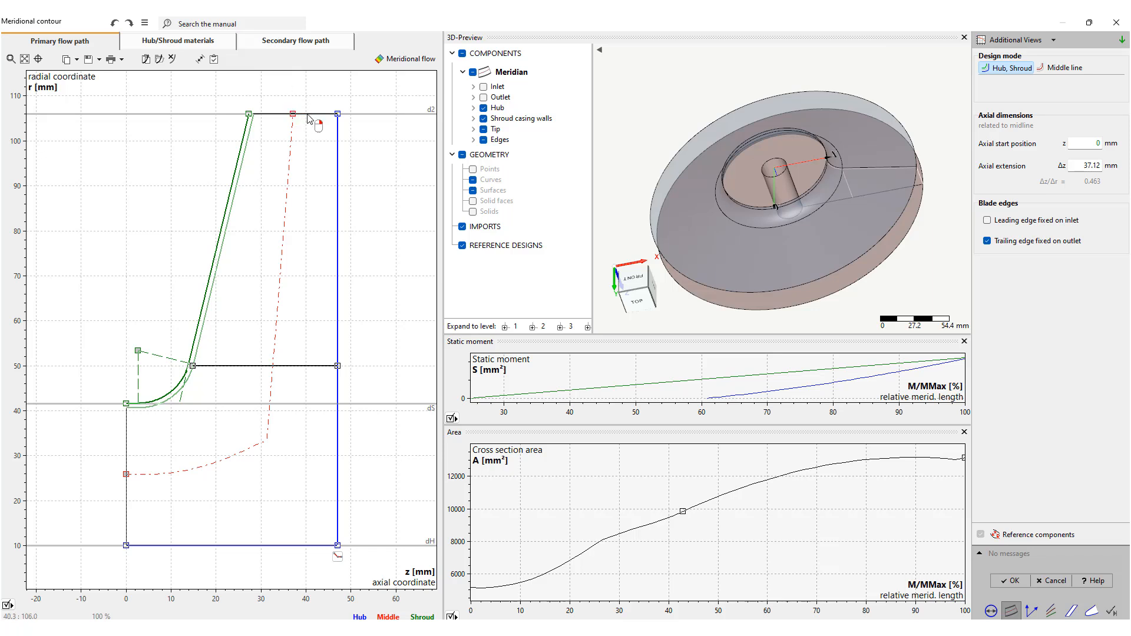
{"action": "right_click", "coordinate": [318, 369]}
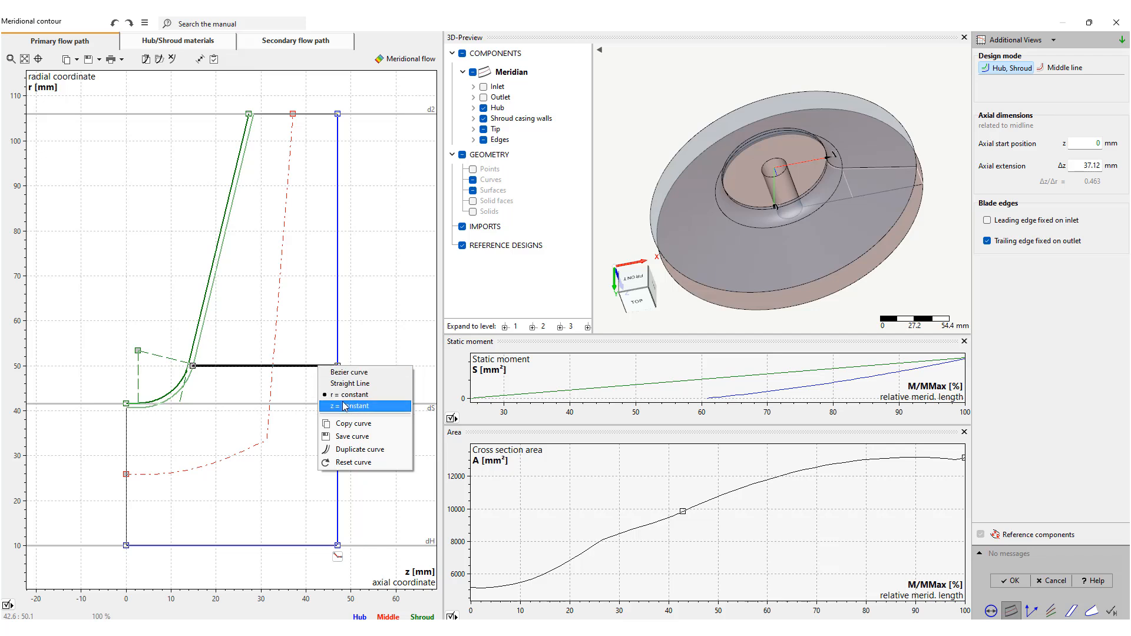
{"action": "left_click", "coordinate": [341, 384]}
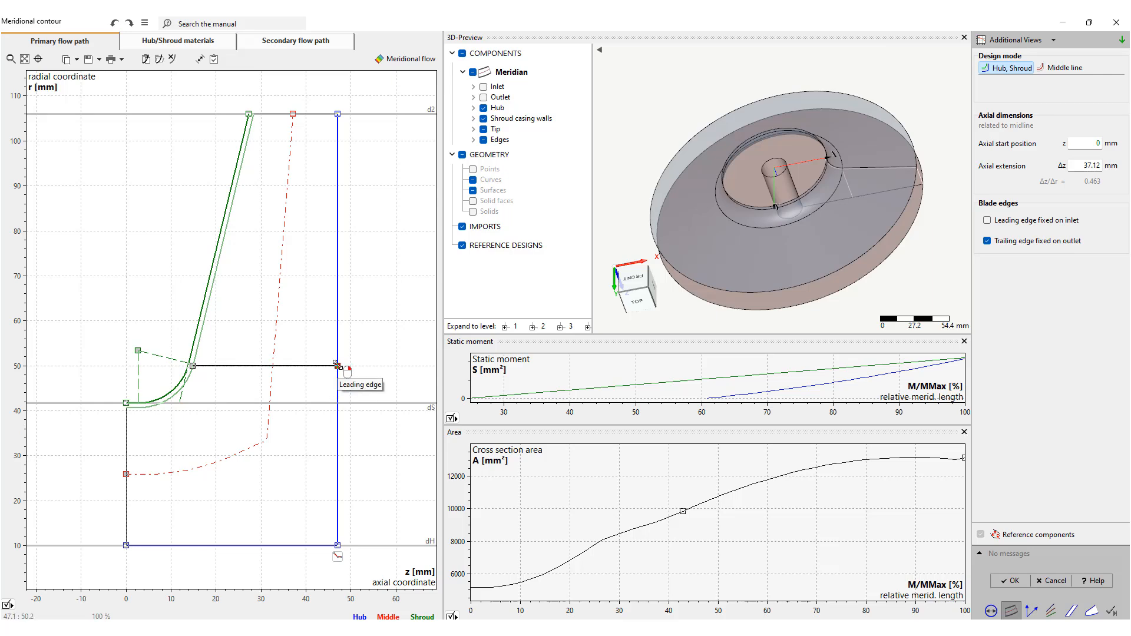
{"action": "left_click_drag", "start_coordinate": [338, 366], "coordinate": [337, 501]}
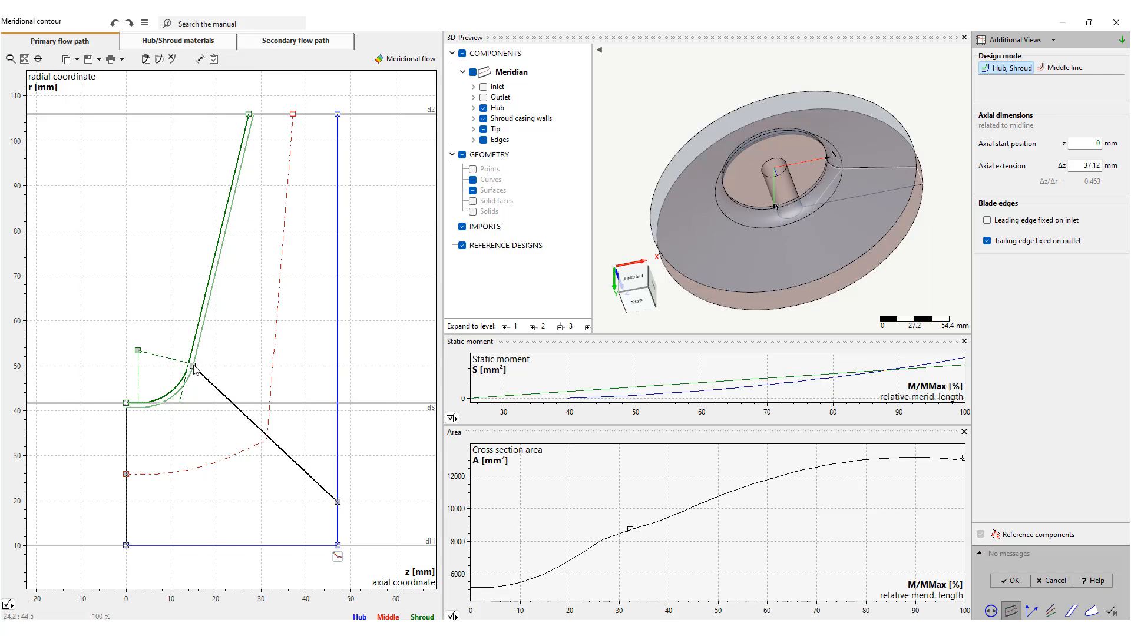
{"action": "left_click_drag", "start_coordinate": [194, 368], "coordinate": [182, 388]}
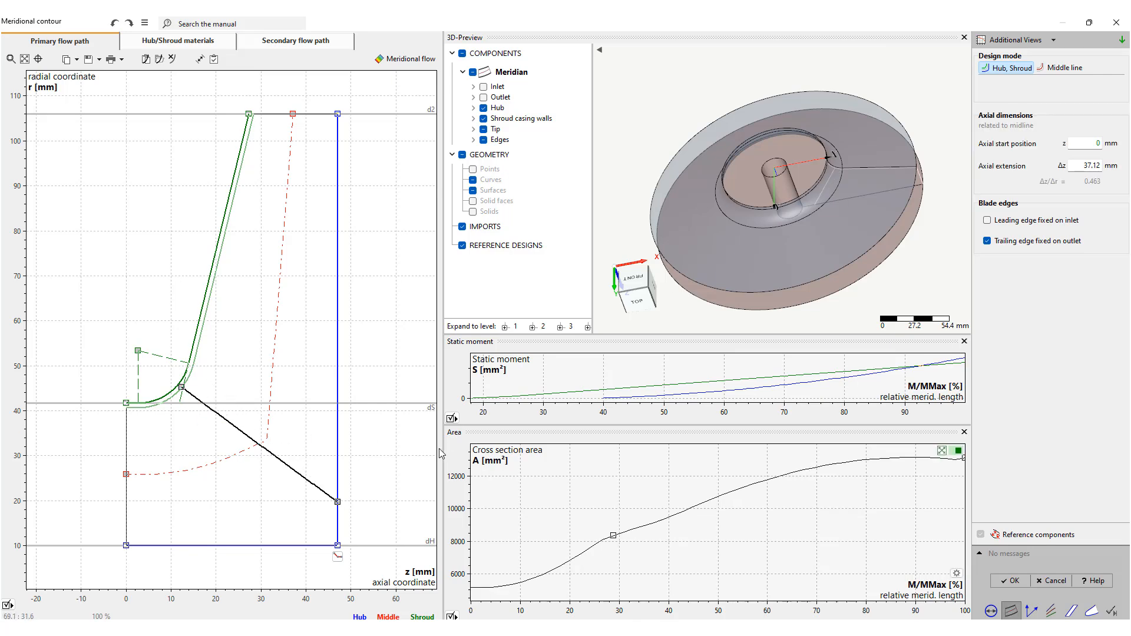
{"action": "left_click", "coordinate": [1012, 581]}
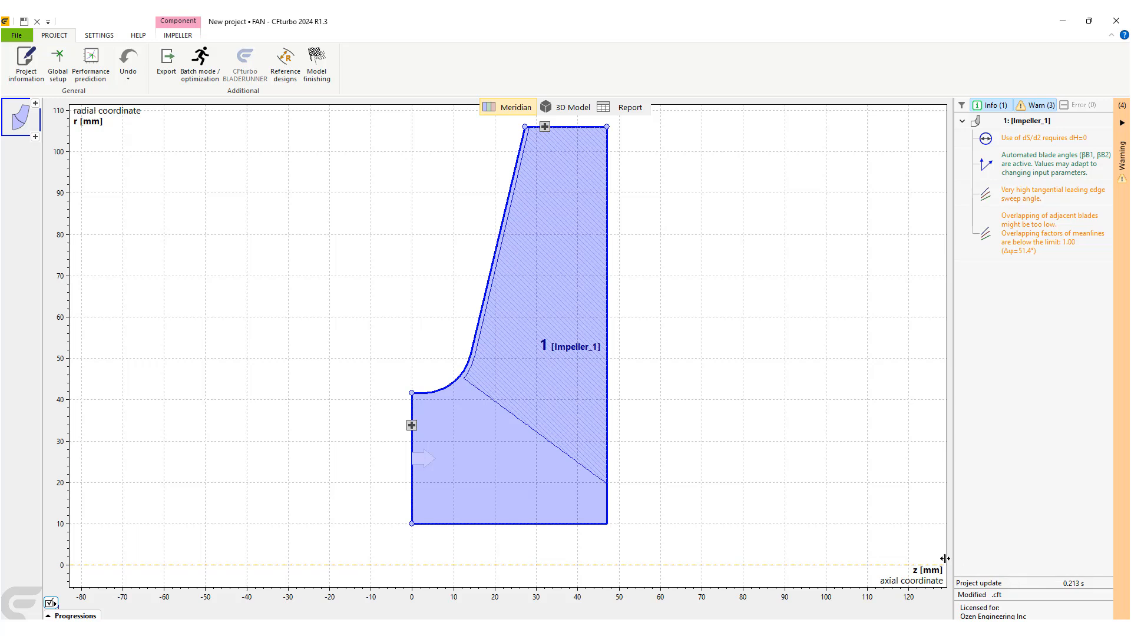
Inspect the blades with the sloped leading edge in the 3D model
{"action": "mouse_move", "coordinate": [506, 379]}
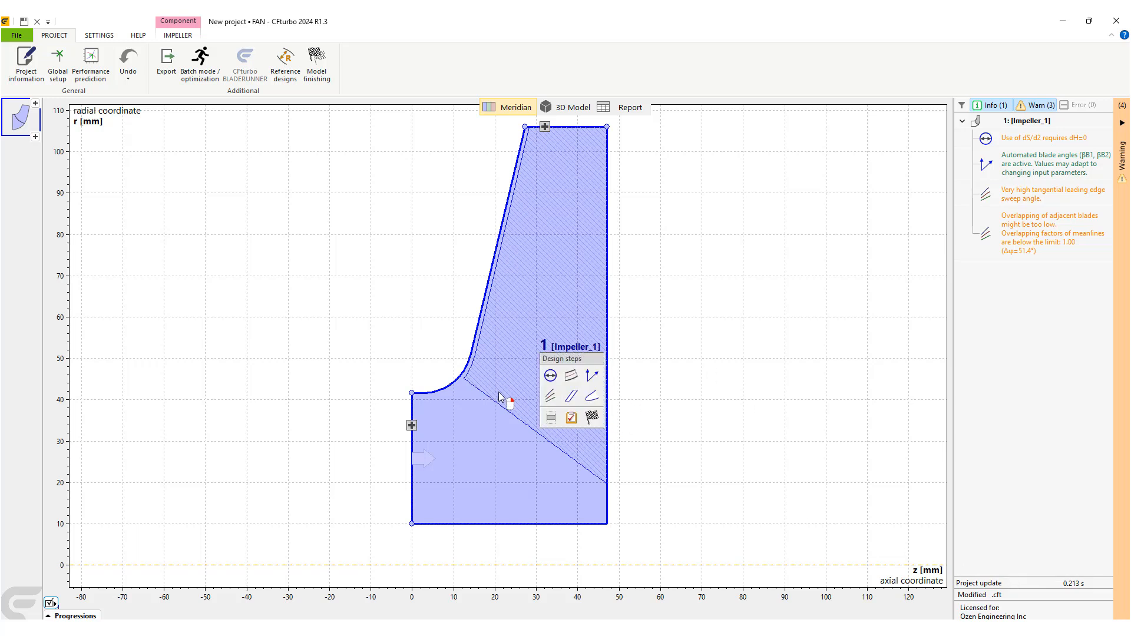
{"action": "left_click", "coordinate": [570, 109]}
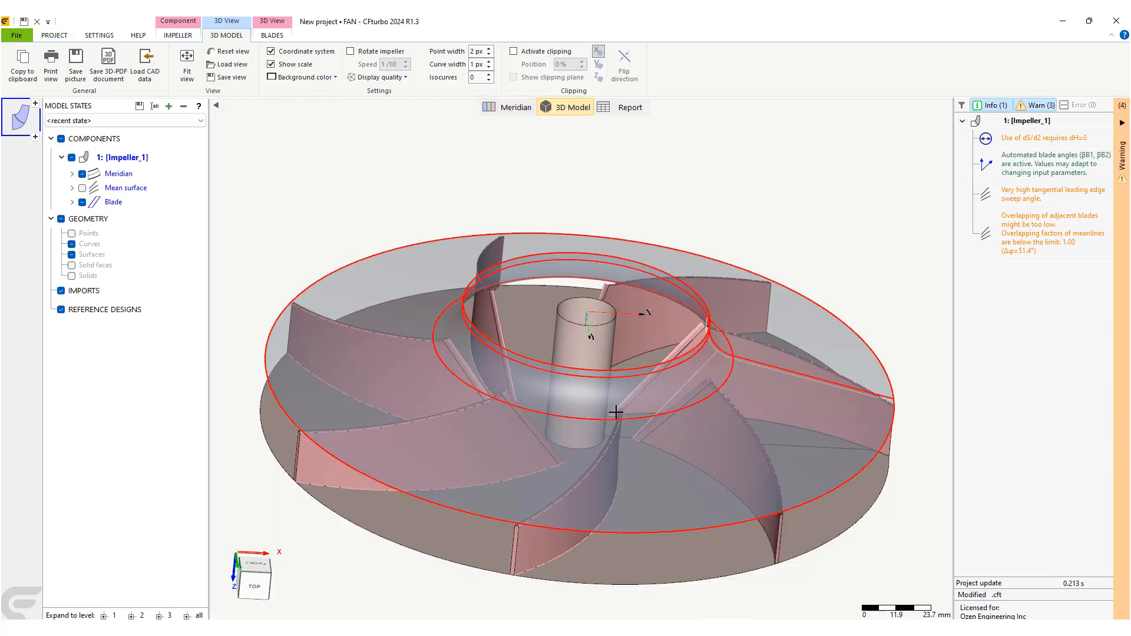
{"action": "mouse_move", "coordinate": [713, 217]}
{"action": "left_mouse_down"}
{"action": "mouse_move", "coordinate": [669, 273]}
{"action": "mouse_move", "coordinate": [639, 444]}
{"action": "mouse_move", "coordinate": [639, 291]}
{"action": "mouse_move", "coordinate": [672, 221]}
{"action": "left_mouse_up"}
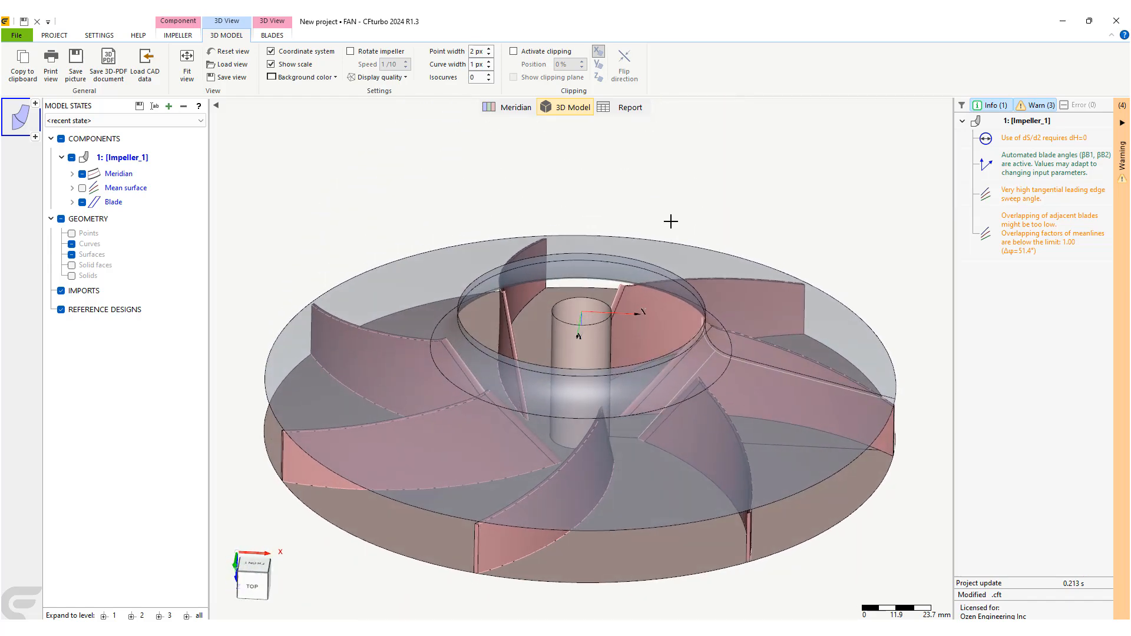
Set the number of spans in the impeller's blade properties to 5 and accept the properties
{"action": "left_click", "coordinate": [512, 112]}
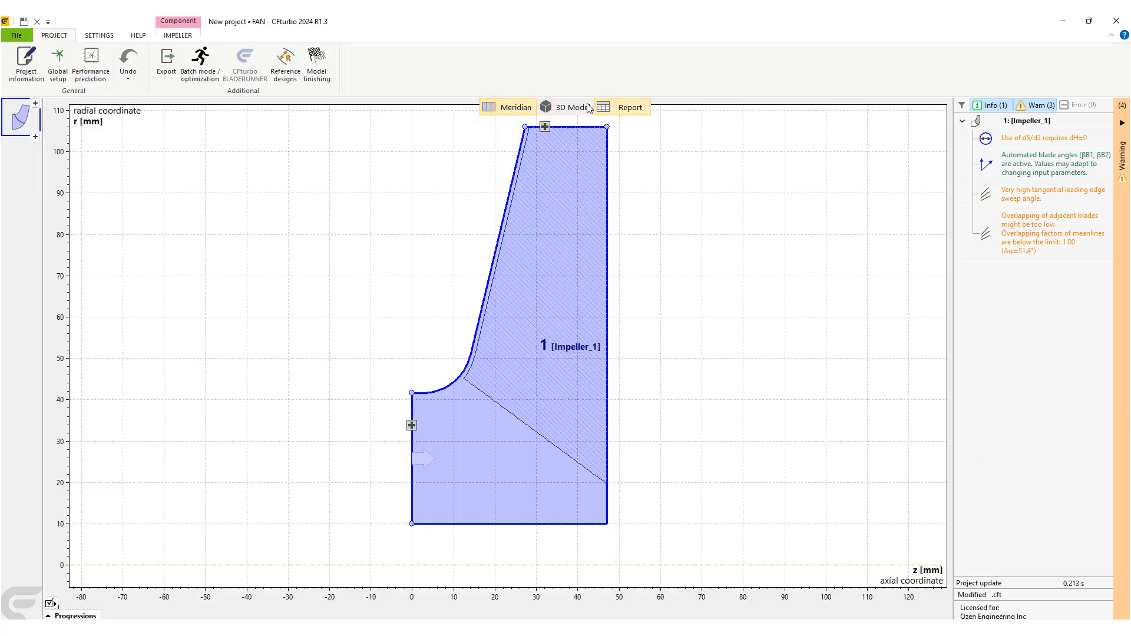
{"action": "mouse_move", "coordinate": [574, 348]}
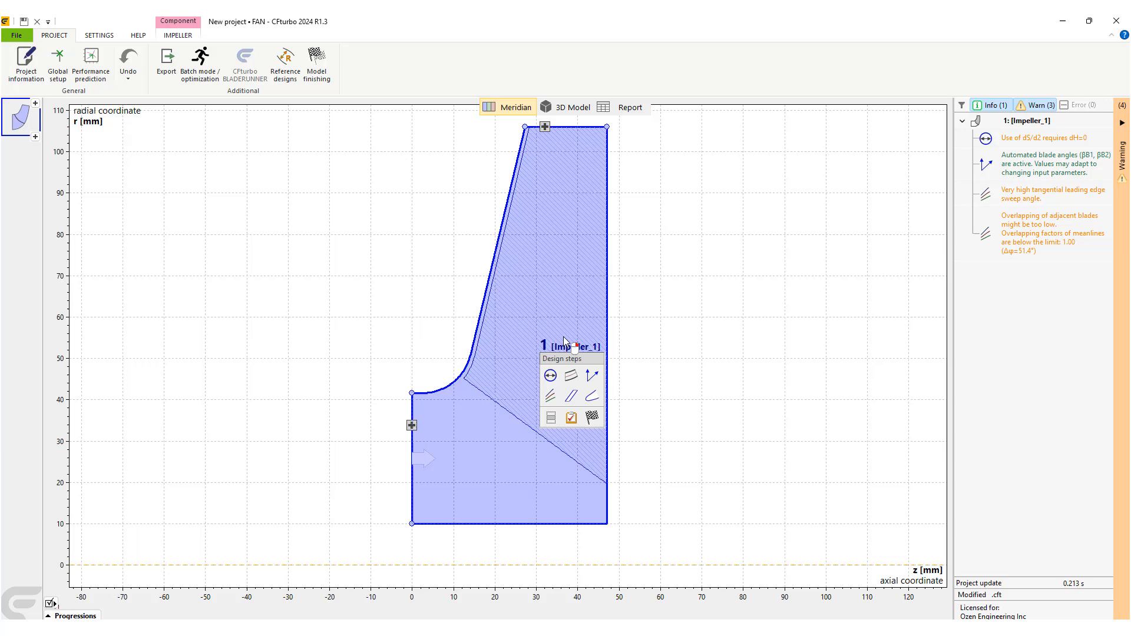
{"action": "left_click", "coordinate": [592, 376]}
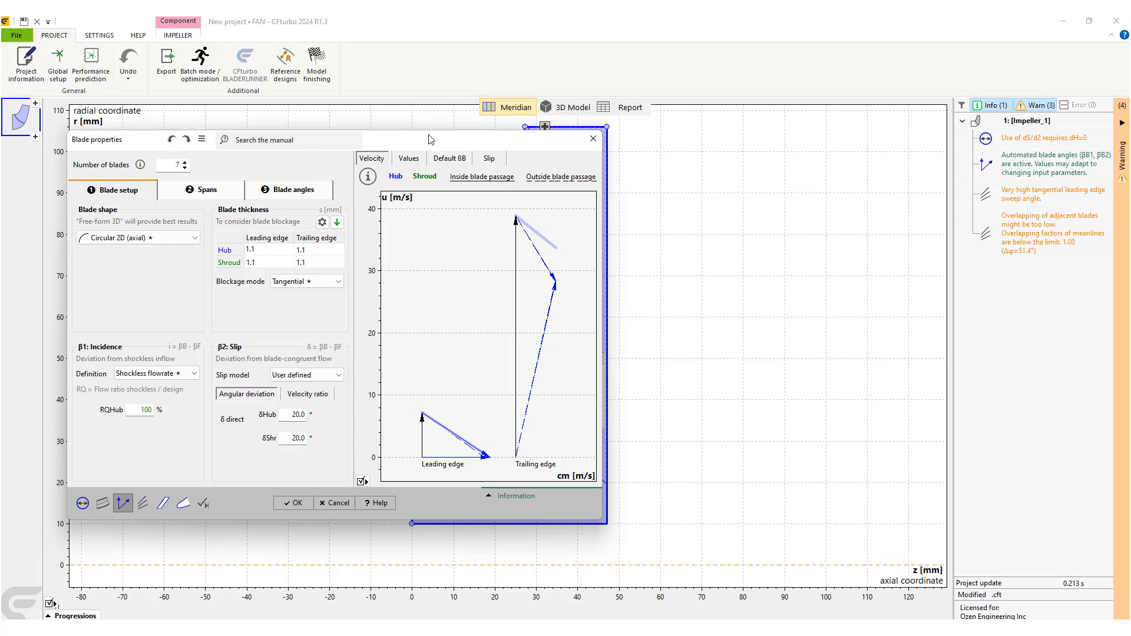
{"action": "left_click_drag", "start_coordinate": [402, 141], "coordinate": [641, 152]}
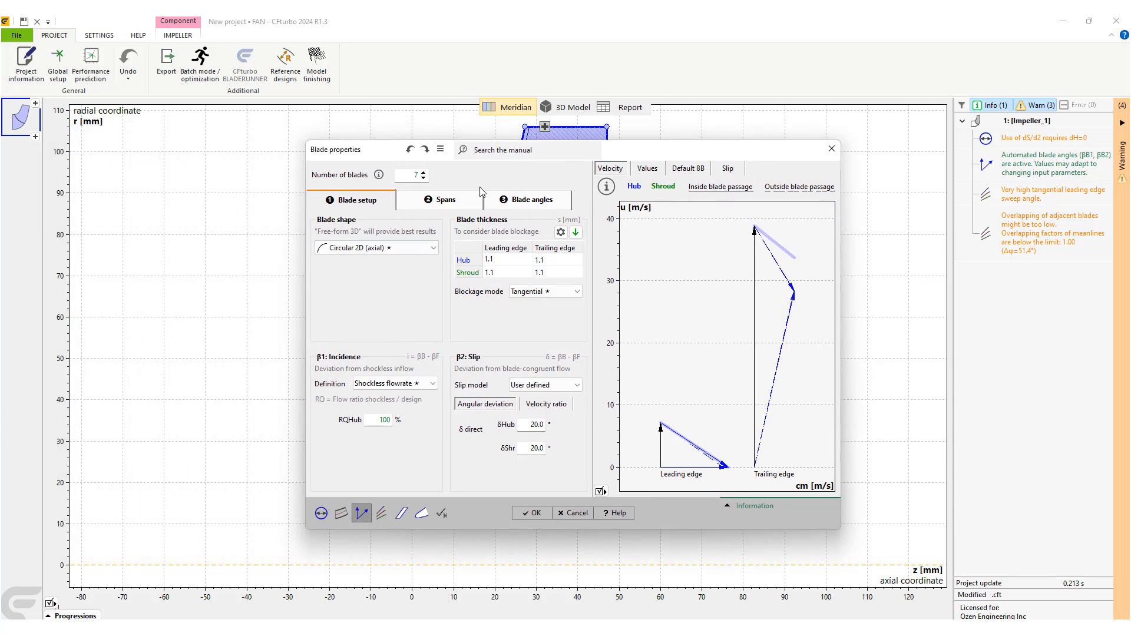
{"action": "left_click", "coordinate": [440, 203]}
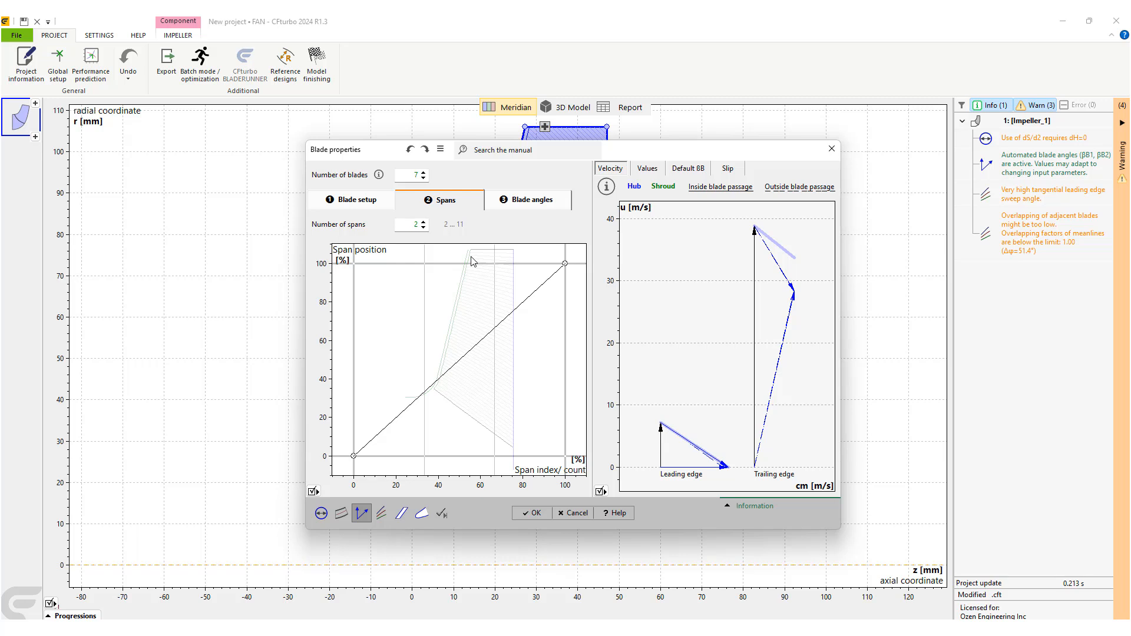
{"action": "left_click", "coordinate": [424, 222]}
{"action": "left_click", "coordinate": [424, 223]}
{"action": "left_click", "coordinate": [424, 223]}
{"action": "left_click", "coordinate": [534, 514]}
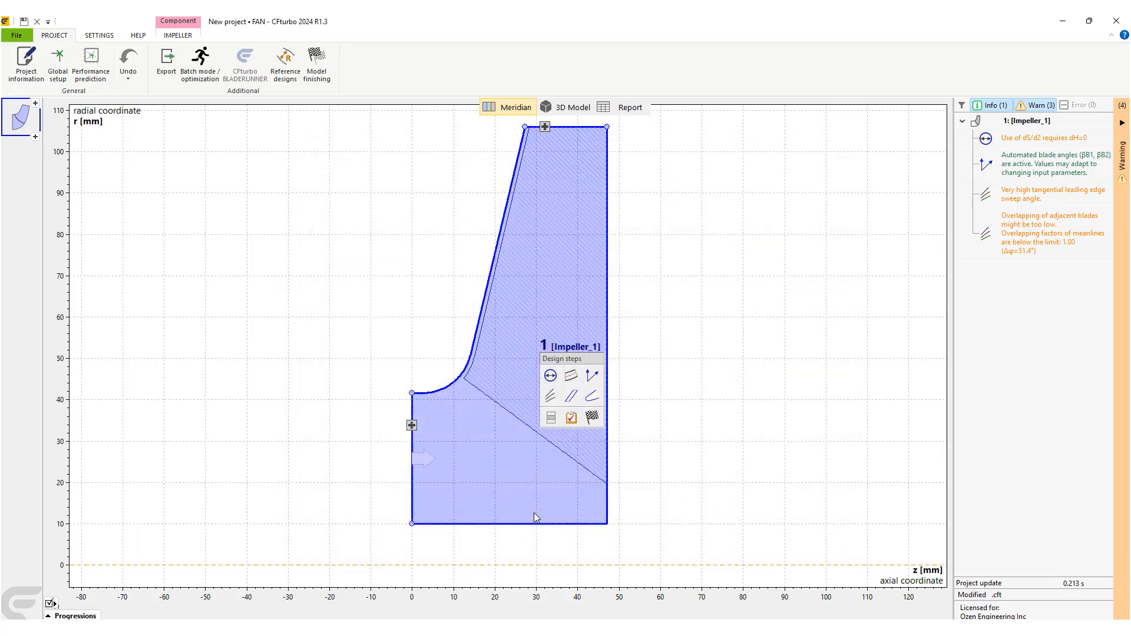
Inspect the updated blades in the 3D model, and review the blade mean lines with their wrap angles and blade angle curves
{"action": "left_click", "coordinate": [567, 109]}
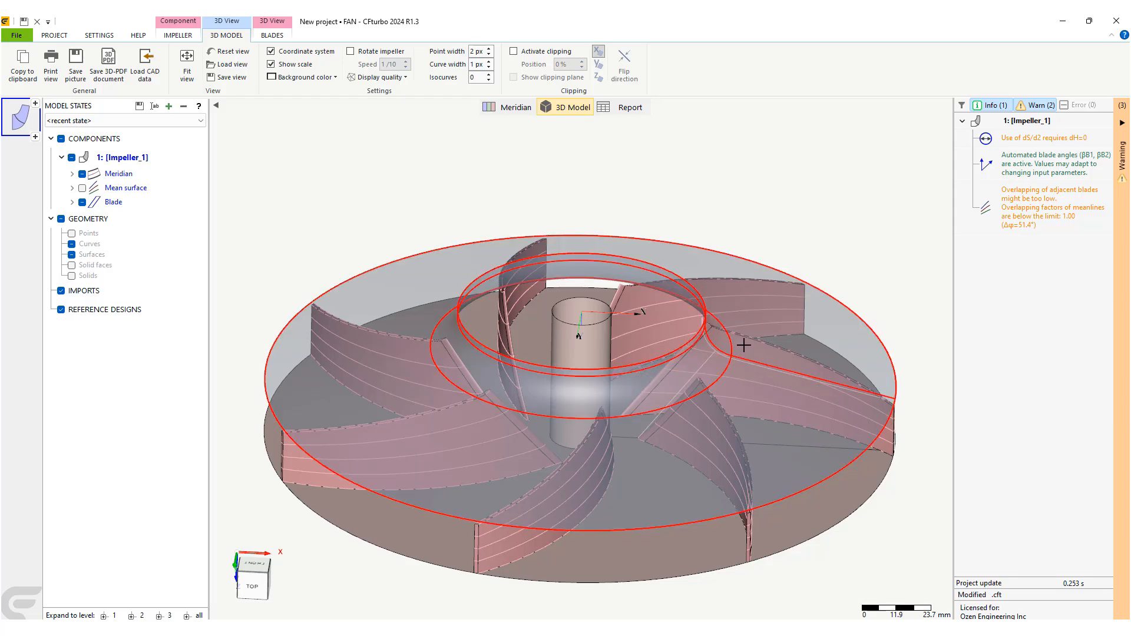
{"action": "left_click", "coordinate": [511, 108]}
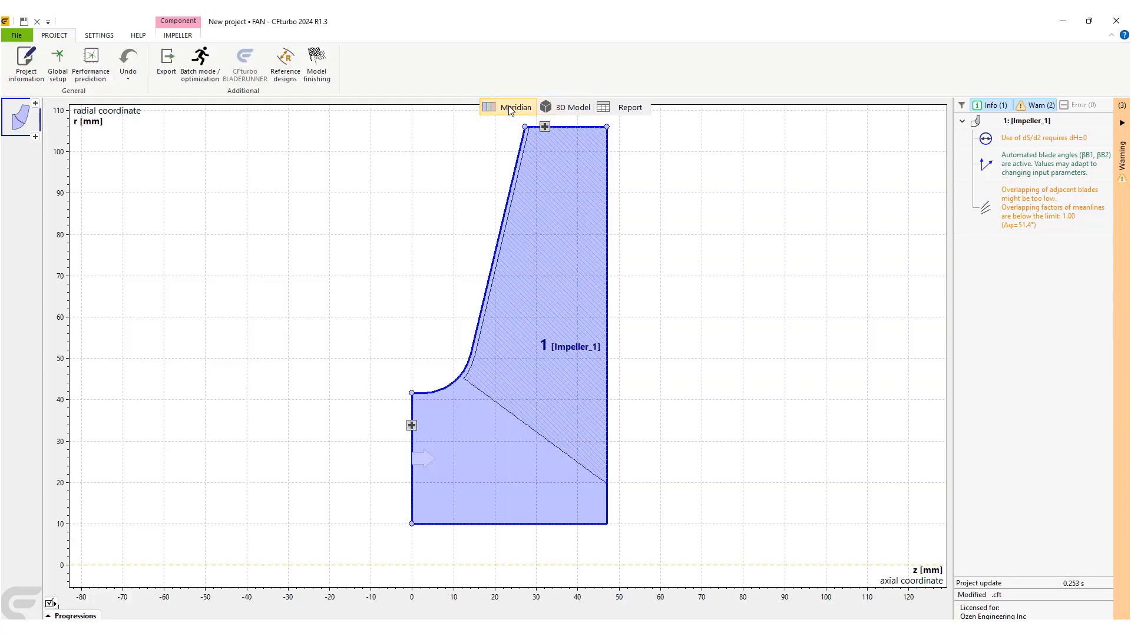
{"action": "mouse_move", "coordinate": [569, 391]}
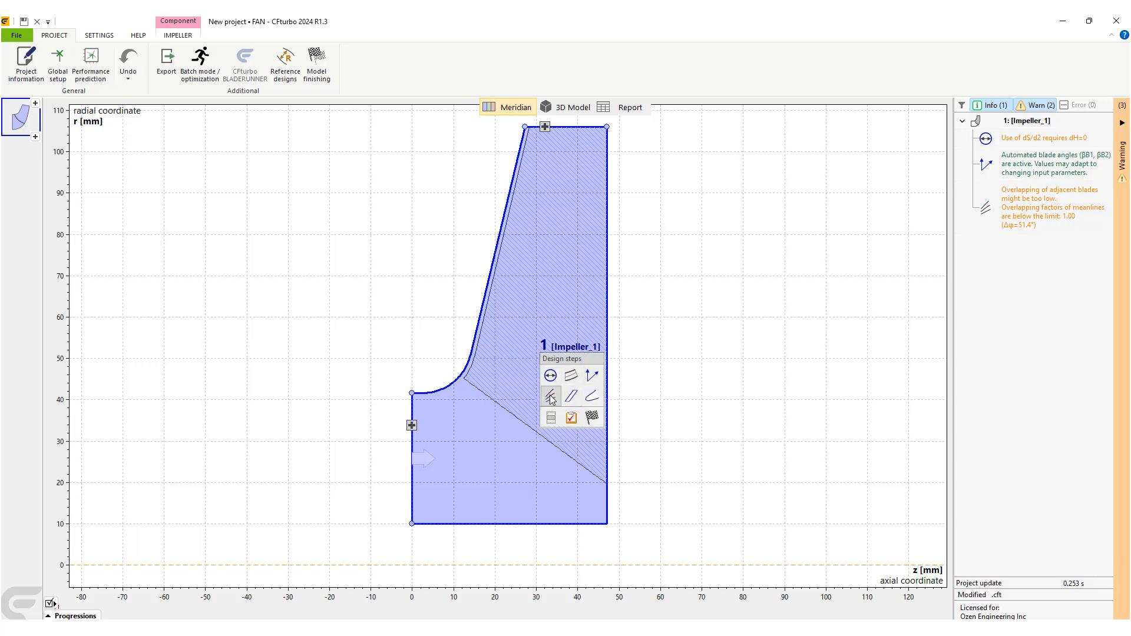
{"action": "left_click", "coordinate": [551, 397]}
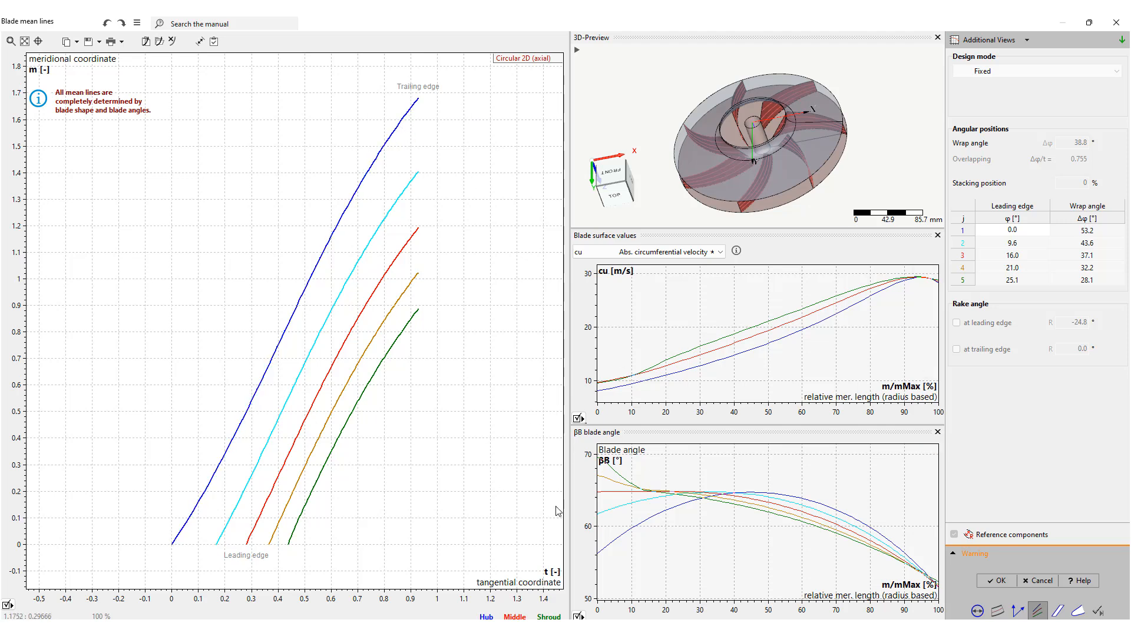
{"action": "left_click", "coordinate": [1000, 582]}
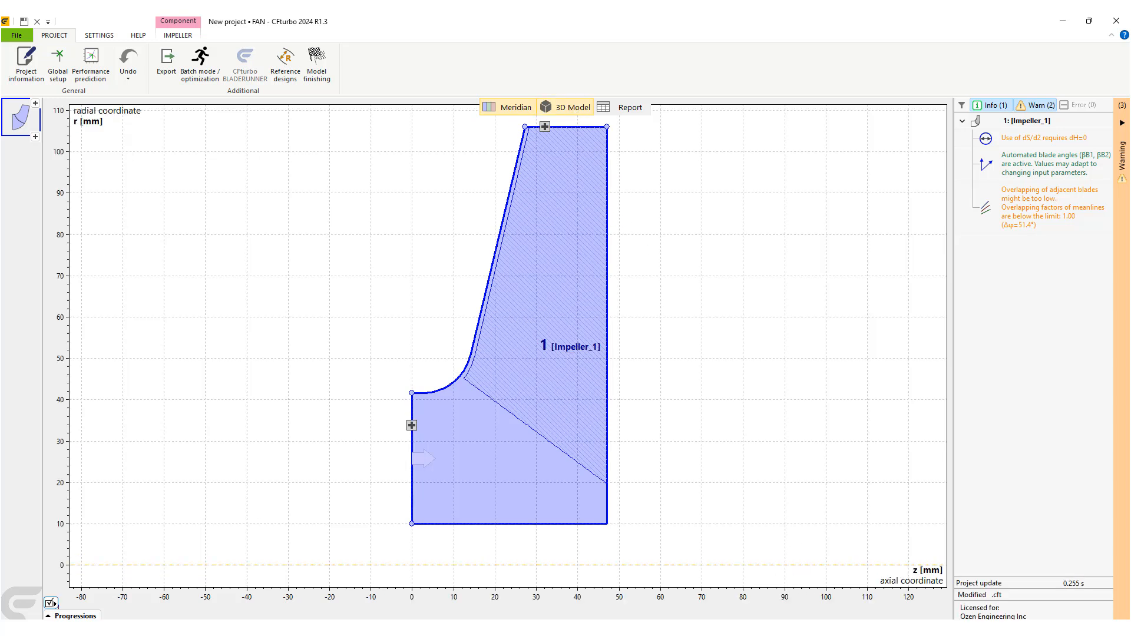
In the performance prediction, set the first additional performance map curve to 2500 rpm and display it
{"action": "left_click", "coordinate": [90, 65]}
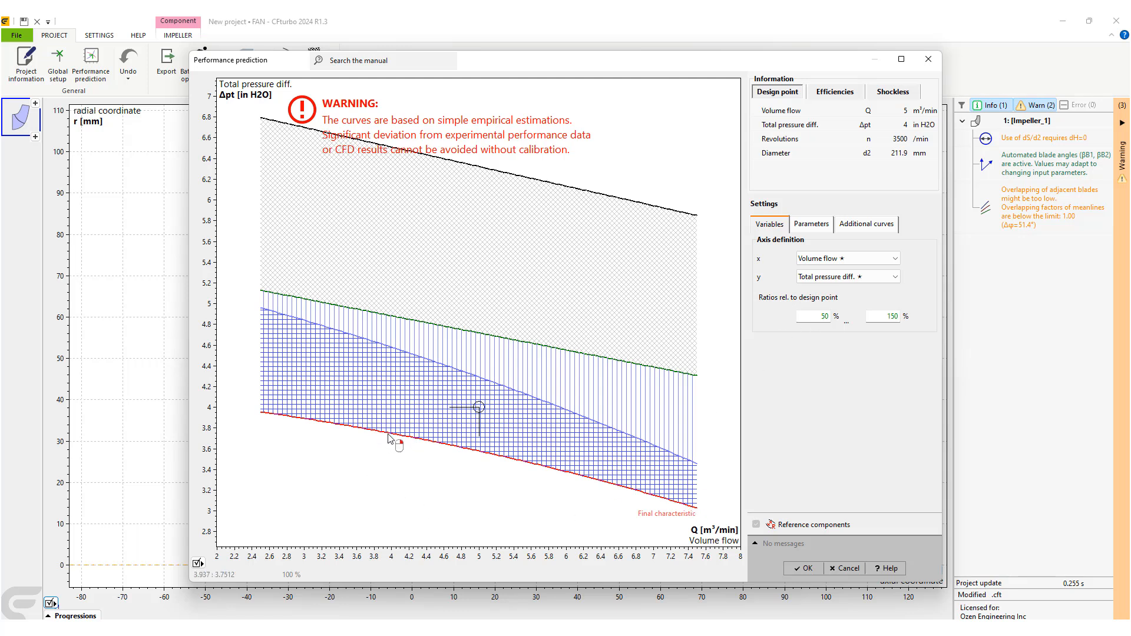
{"action": "left_click", "coordinate": [342, 427]}
{"action": "left_click", "coordinate": [331, 428]}
{"action": "left_click", "coordinate": [860, 224]}
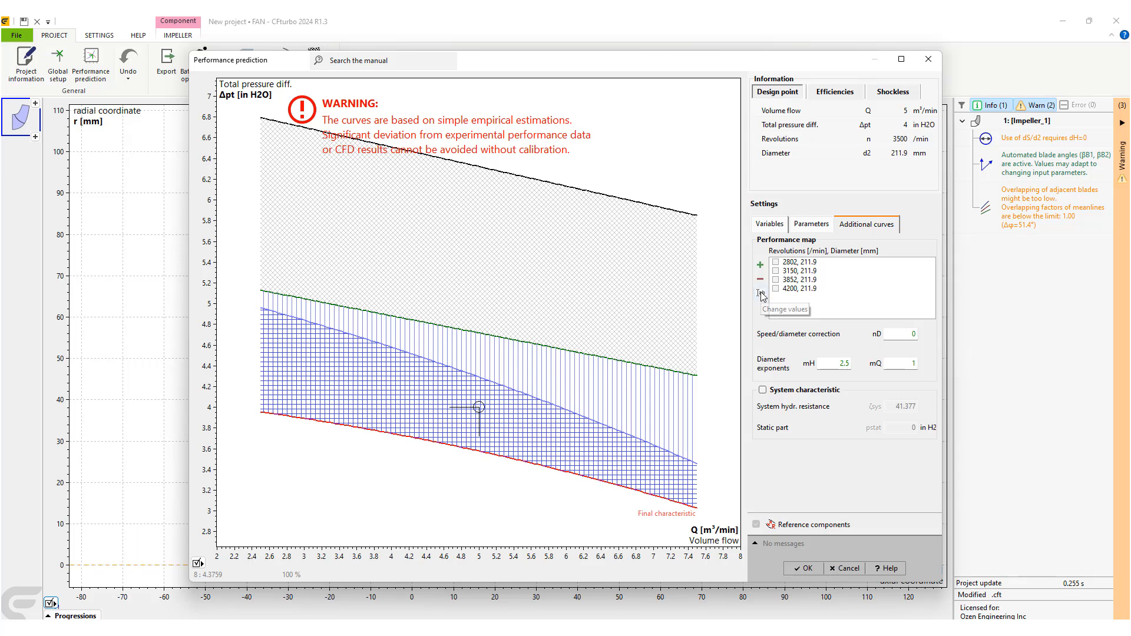
{"action": "left_click", "coordinate": [782, 265]}
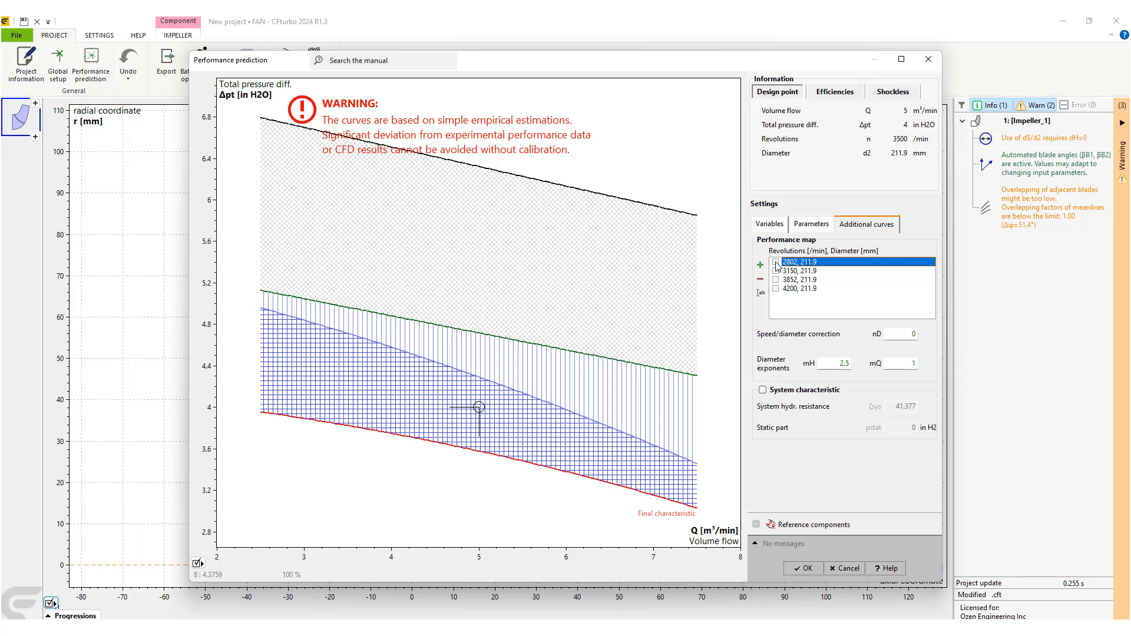
{"action": "left_click", "coordinate": [760, 293]}
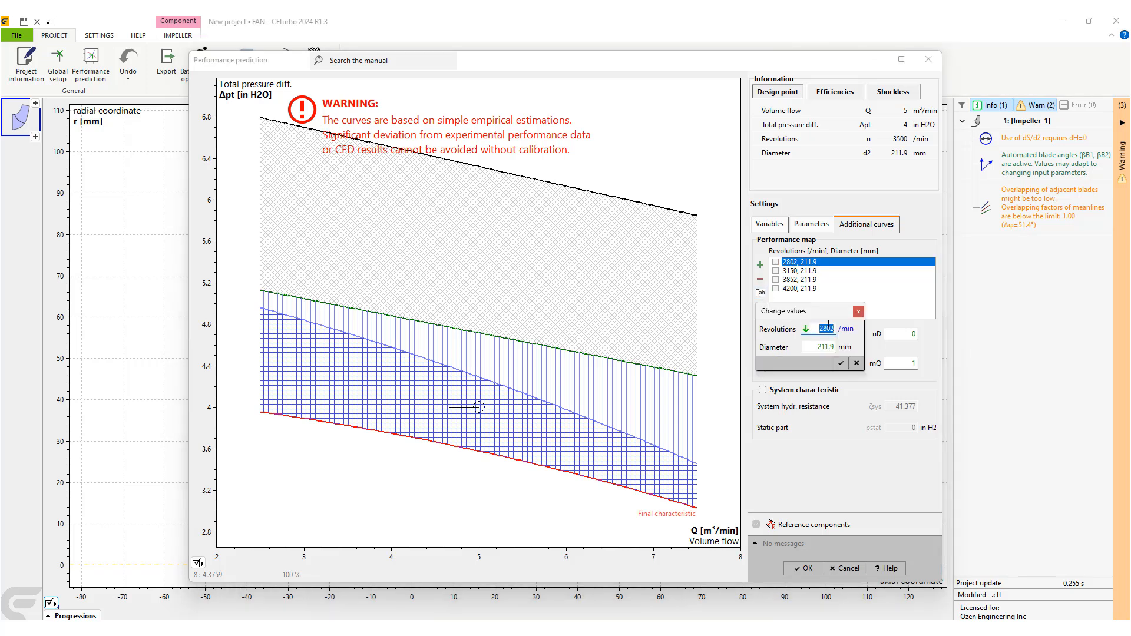
{"action": "type", "text": "2"}
{"action": "key", "text": "Return"}
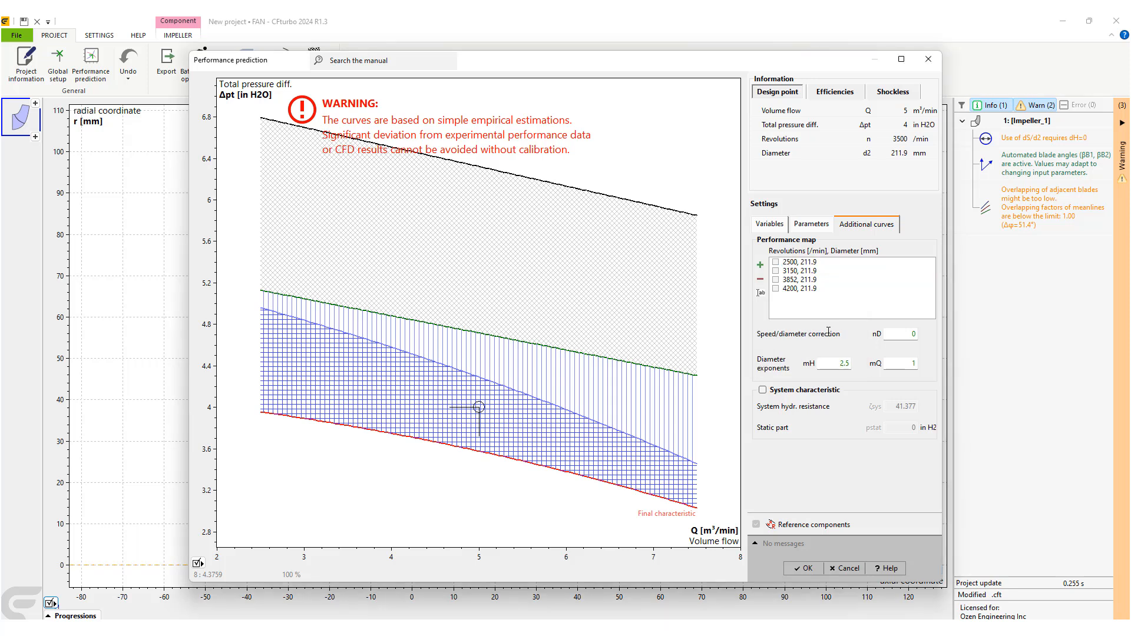
{"action": "left_click", "coordinate": [775, 263]}
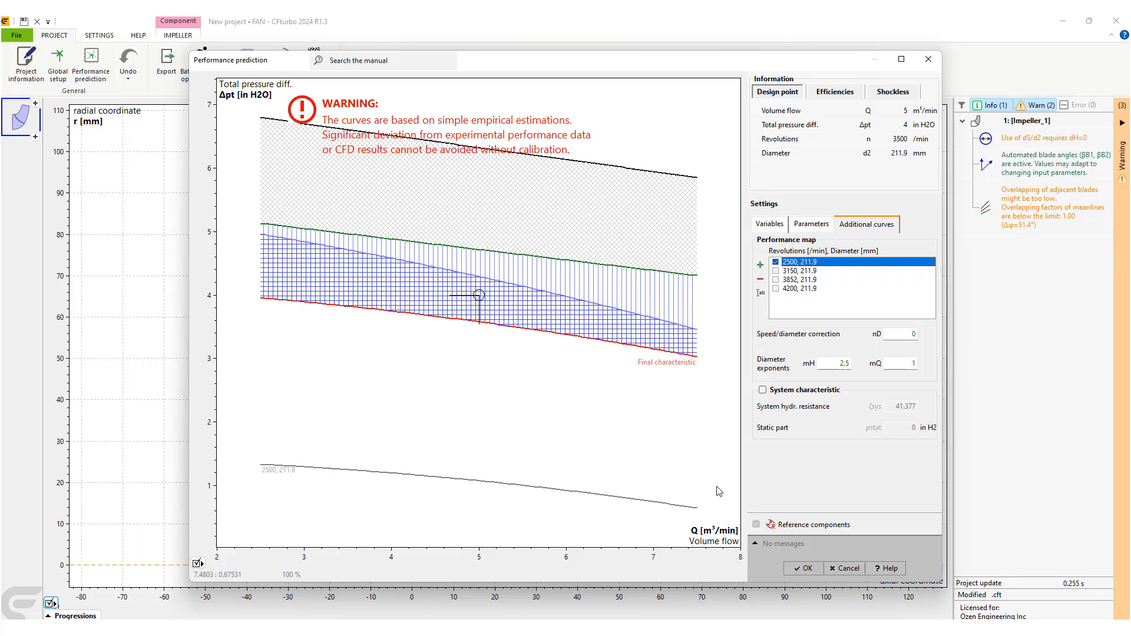
Set the second additional performance map curve to 3000 rpm and display it
{"action": "left_click", "coordinate": [789, 271]}
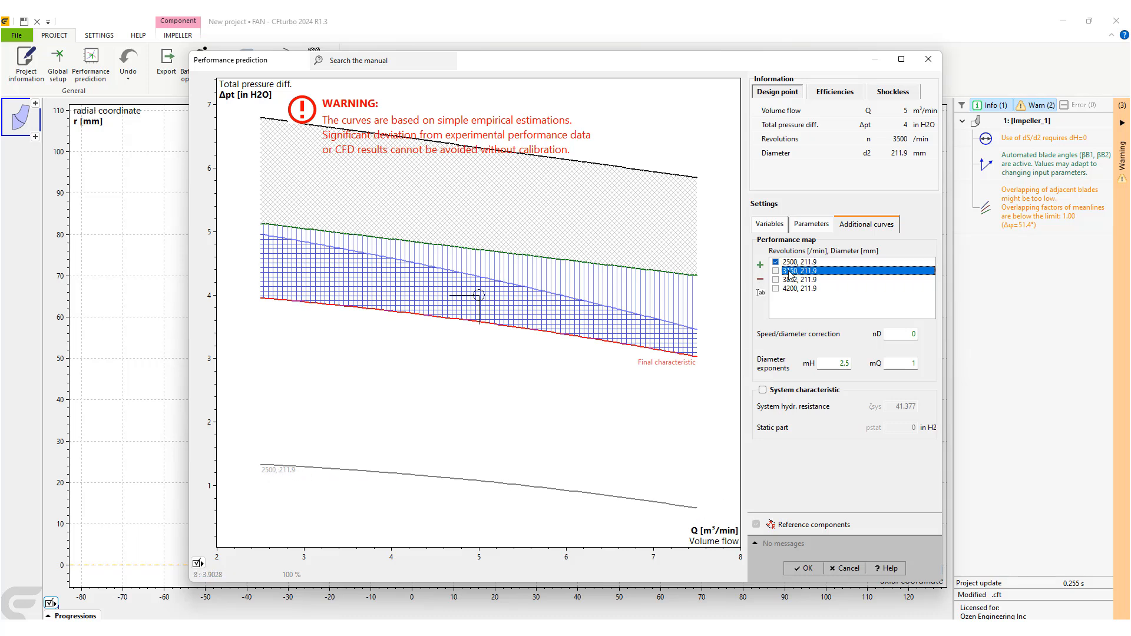
{"action": "left_click", "coordinate": [761, 292]}
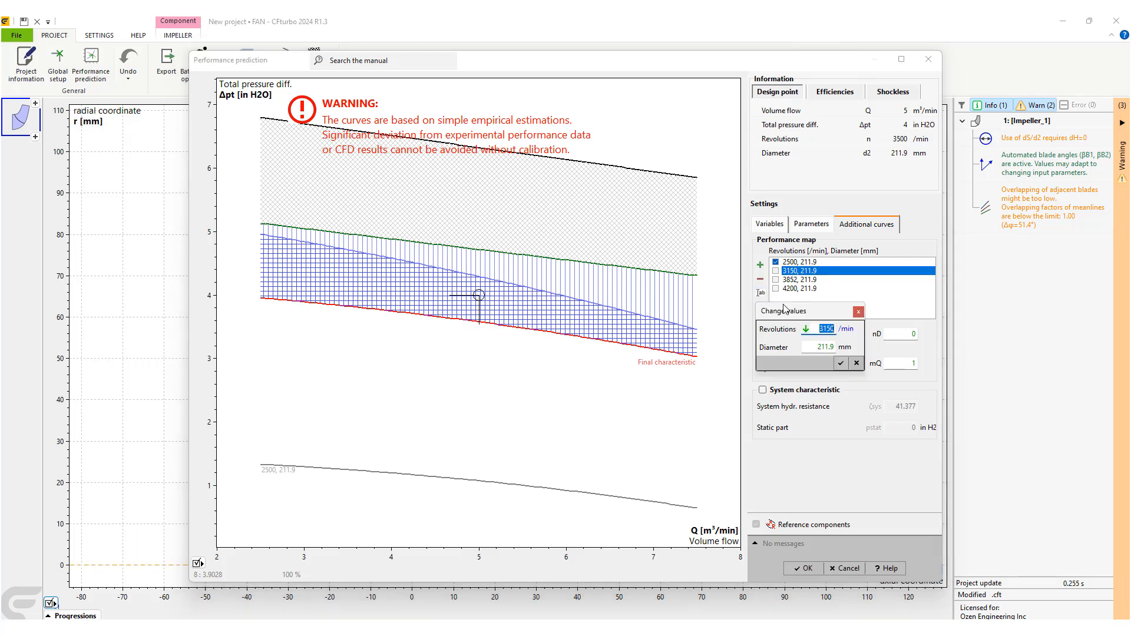
{"action": "type", "text": "3000"}
{"action": "key", "text": "Return"}
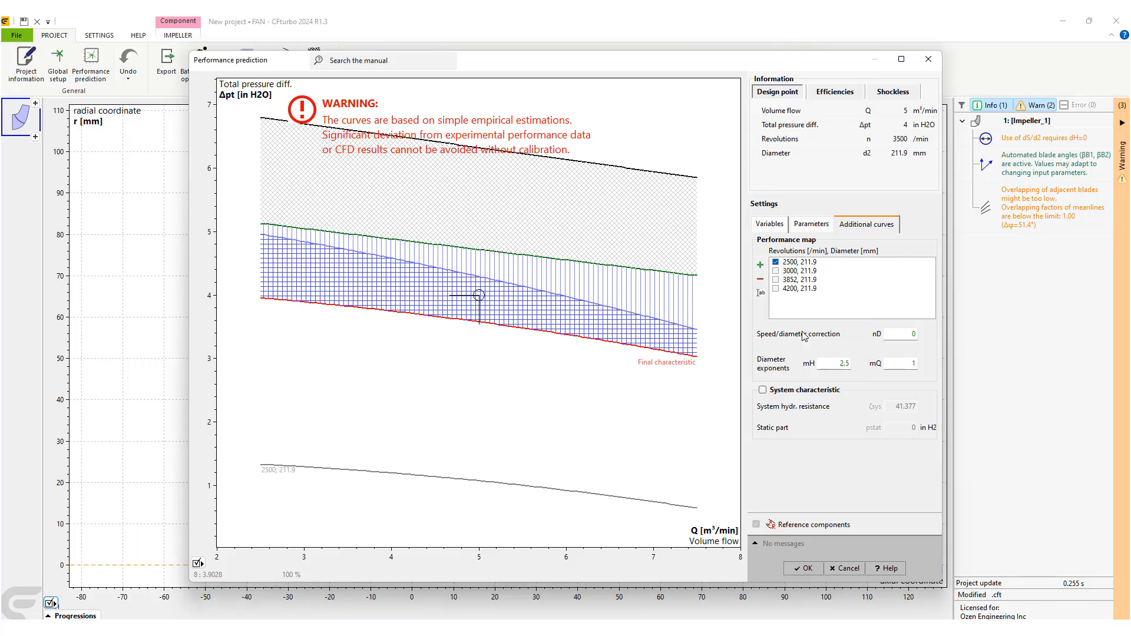
{"action": "left_click", "coordinate": [776, 271]}
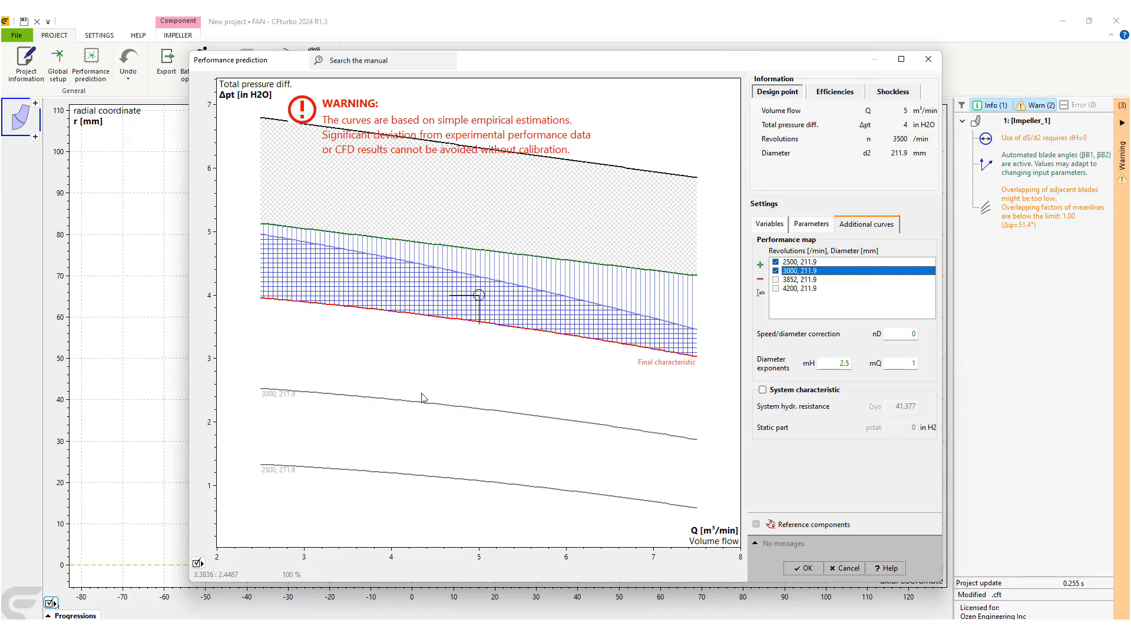
Set the third additional performance map curve to 4000 rpm and display it
{"action": "left_click", "coordinate": [788, 279]}
{"action": "left_click", "coordinate": [760, 293]}
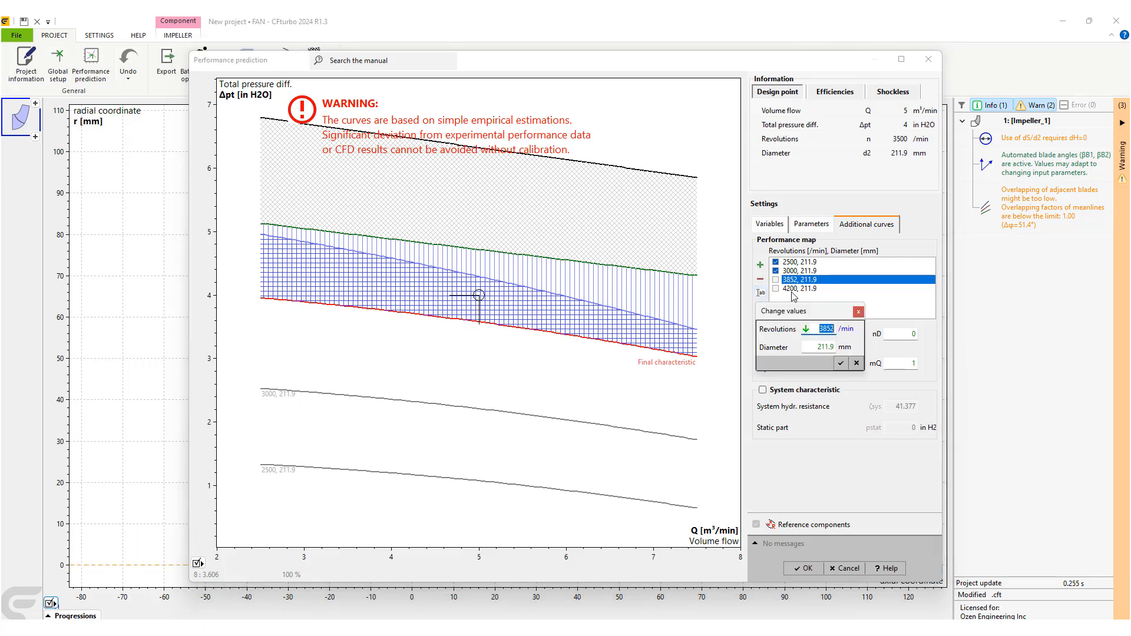
{"action": "type", "text": "4000"}
{"action": "key", "text": "Return"}
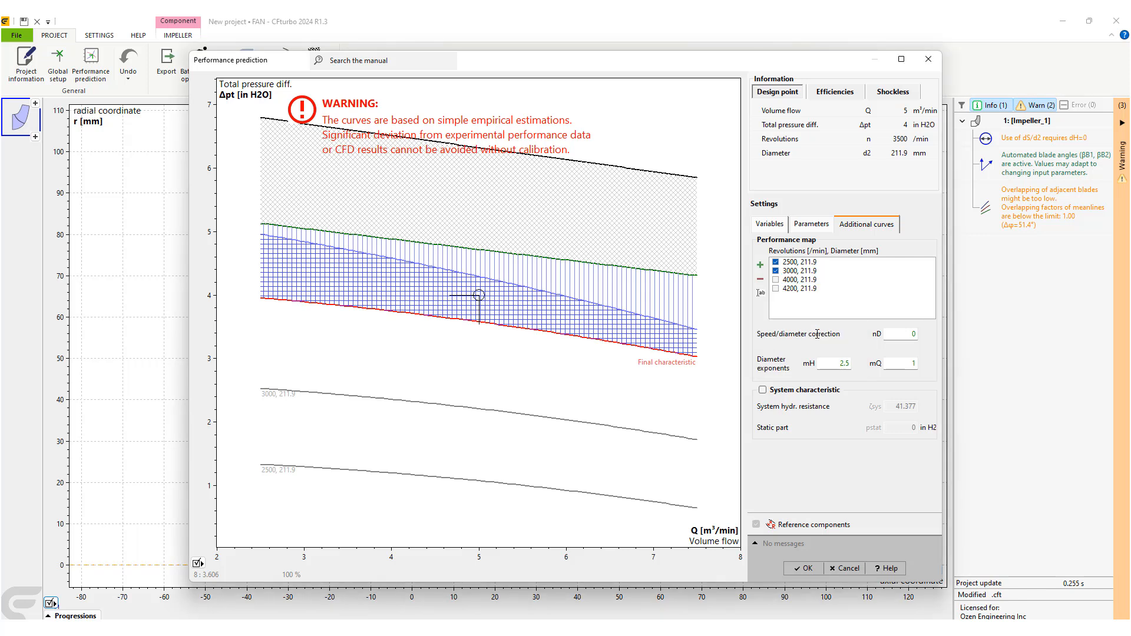
{"action": "left_click", "coordinate": [776, 281]}
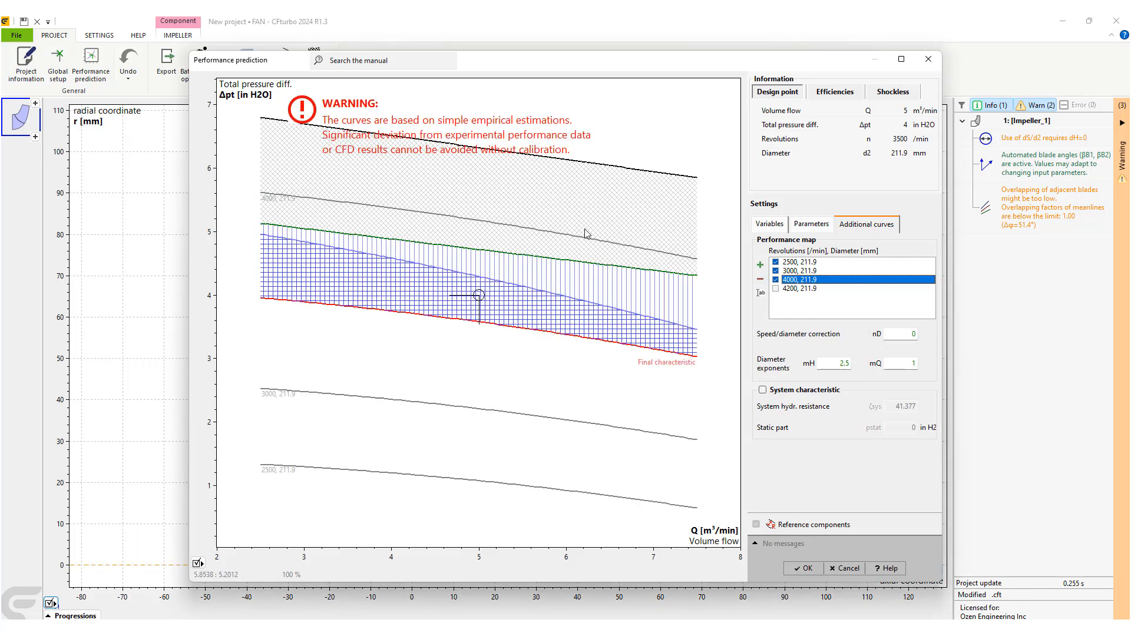
Set the fourth additional performance map curve to 4500 rpm, display it, and accept the performance prediction
{"action": "left_click", "coordinate": [791, 291]}
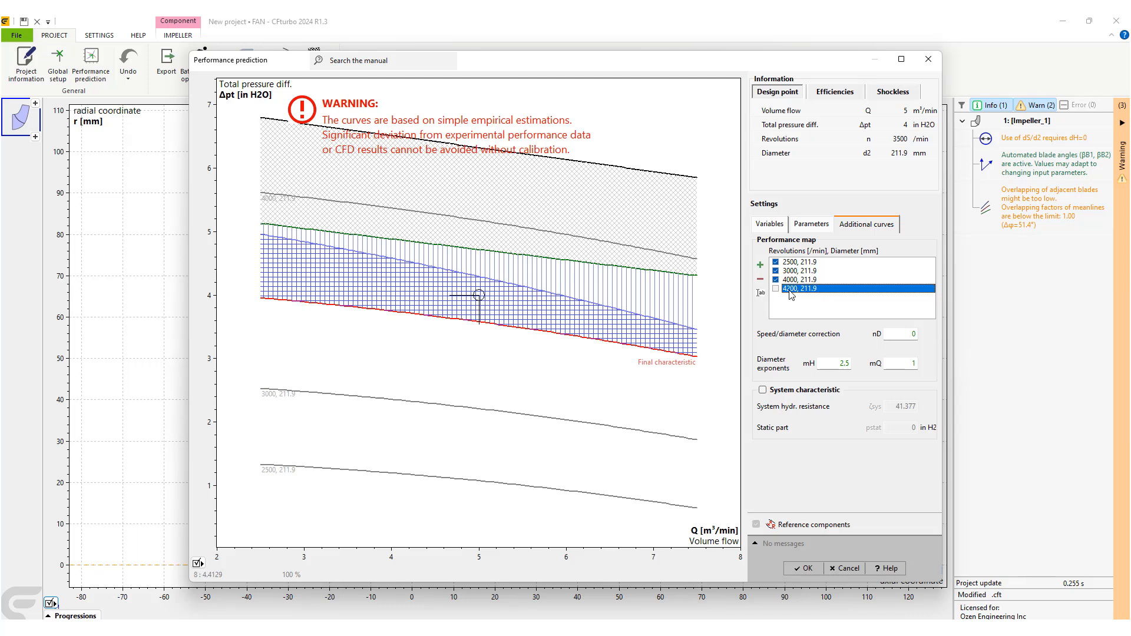
{"action": "left_click", "coordinate": [761, 294]}
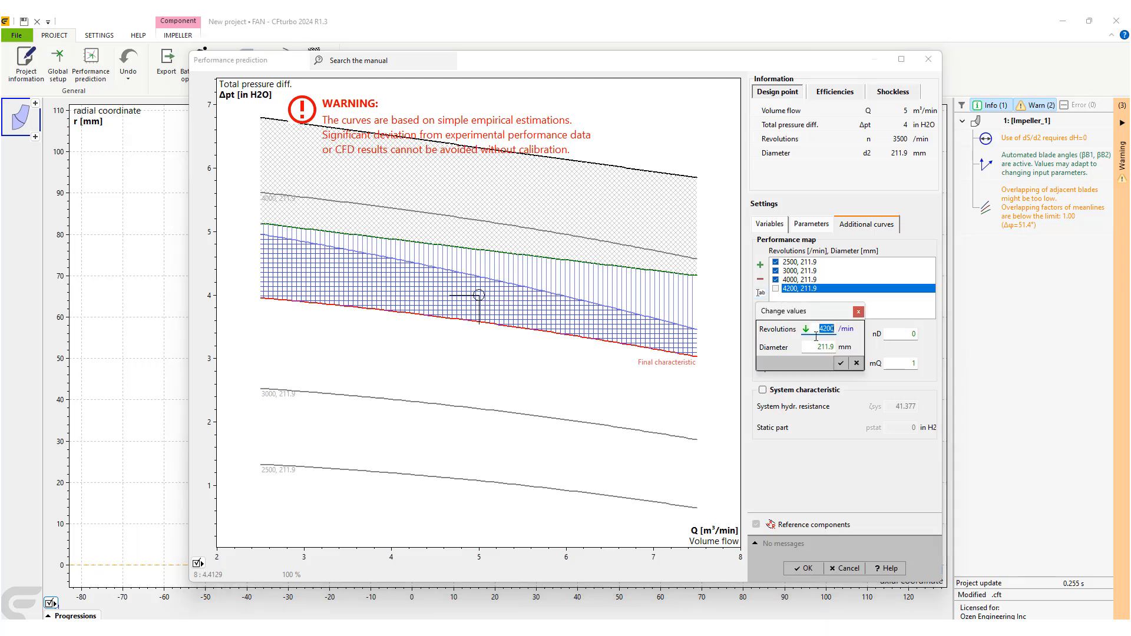
{"action": "type", "text": "5"}
{"action": "left_click", "coordinate": [841, 363]}
{"action": "left_click", "coordinate": [775, 288]}
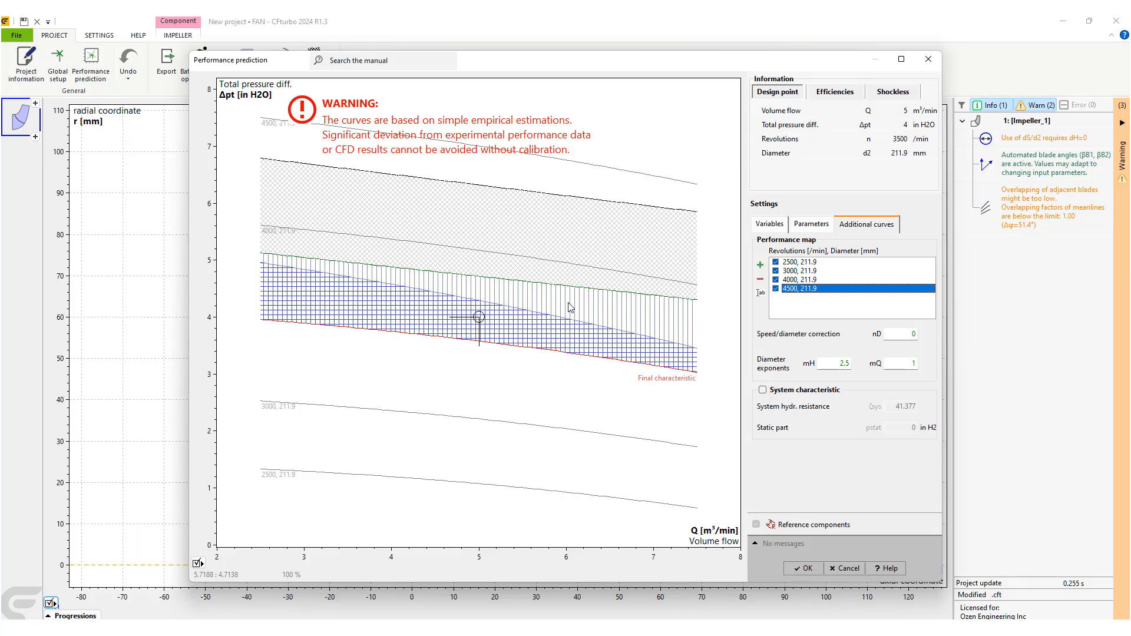
{"action": "left_click", "coordinate": [805, 569]}
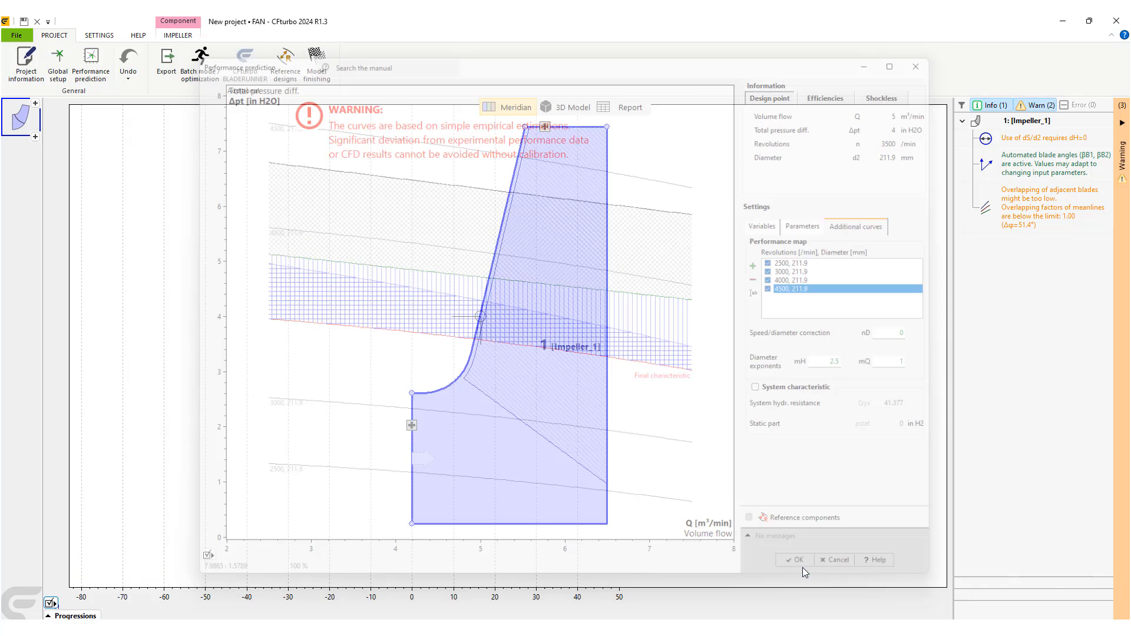
Read the manual's possible solutions for the warning "Use of dS/d2 requires dH=0"
{"action": "mouse_move", "coordinate": [492, 324]}
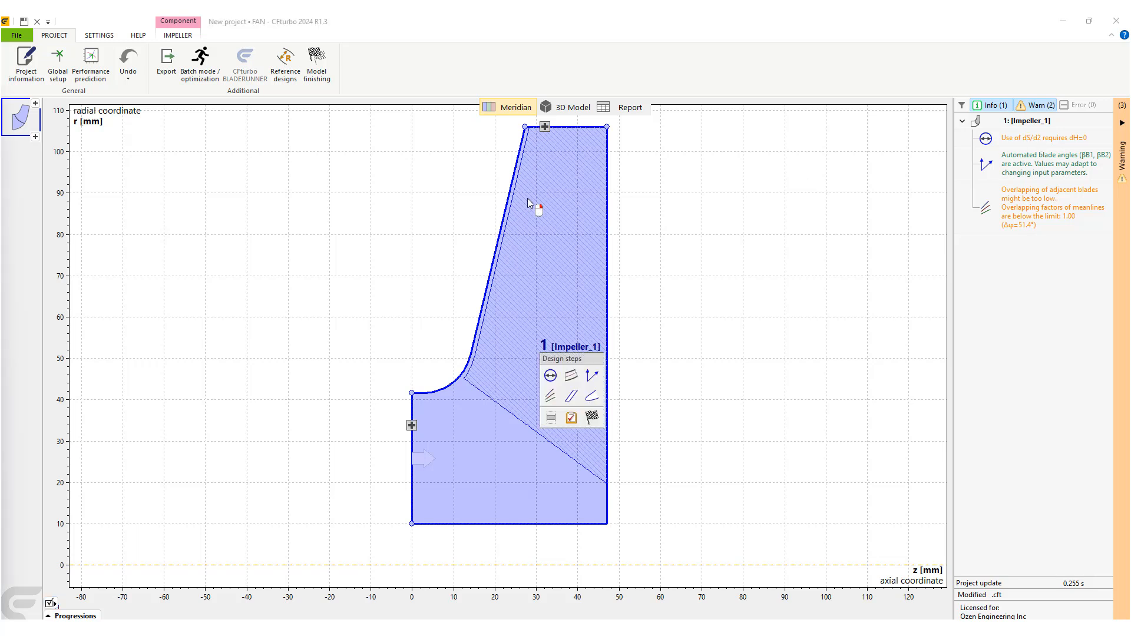
{"action": "left_click_drag", "start_coordinate": [0, 155], "coordinate": [763, 68]}
{"action": "left_click_drag", "start_coordinate": [793, 65], "coordinate": [759, 69]}
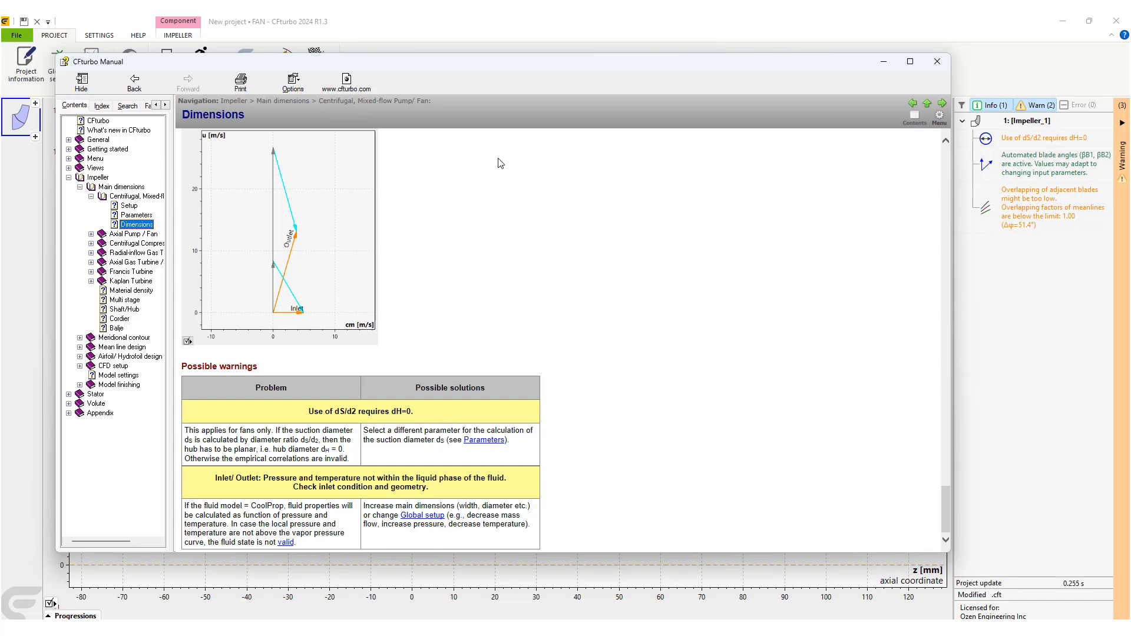
{"action": "left_click", "coordinate": [867, 25]}
In the impeller's main dimensions, base the suction diameter dS on the relative inlet flow angle
{"action": "mouse_move", "coordinate": [545, 341]}
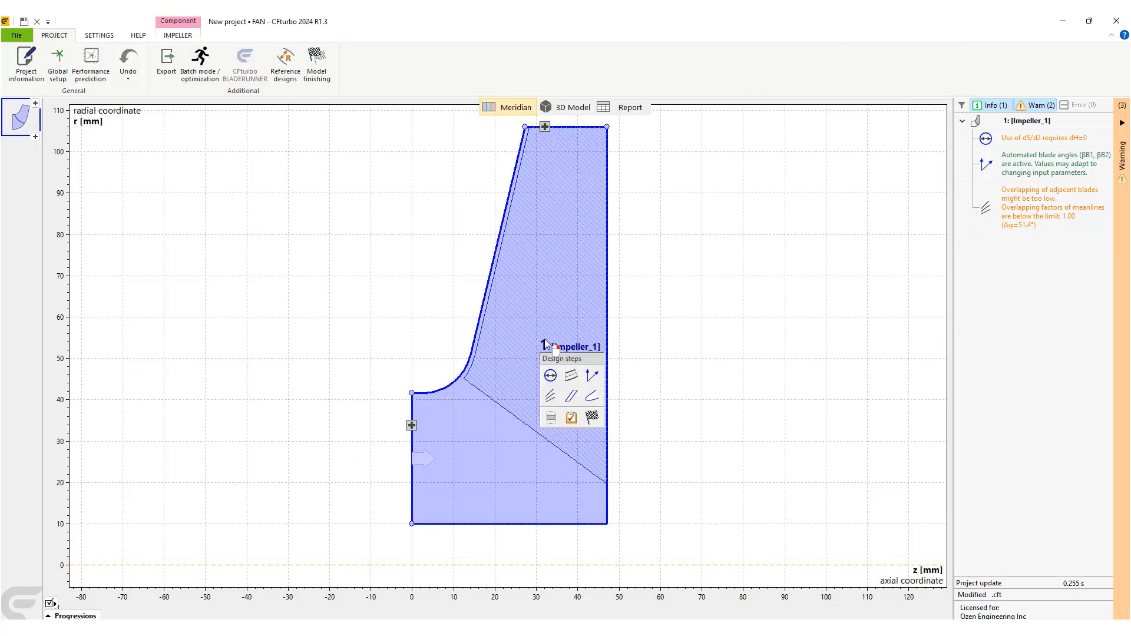
{"action": "left_click", "coordinate": [550, 375]}
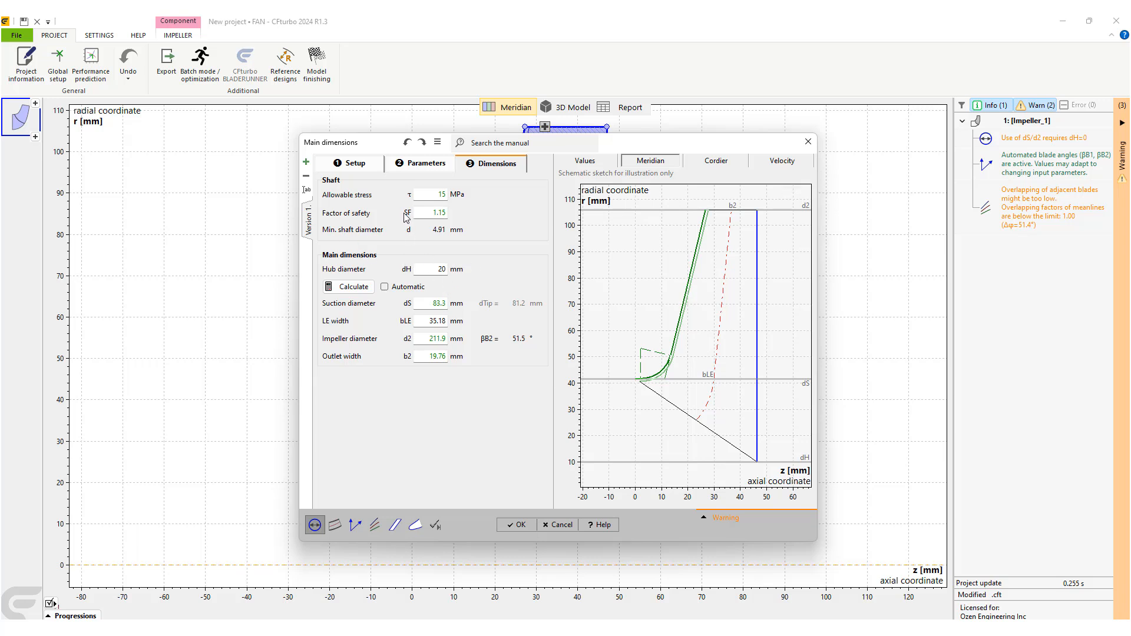
{"action": "left_click", "coordinate": [424, 166]}
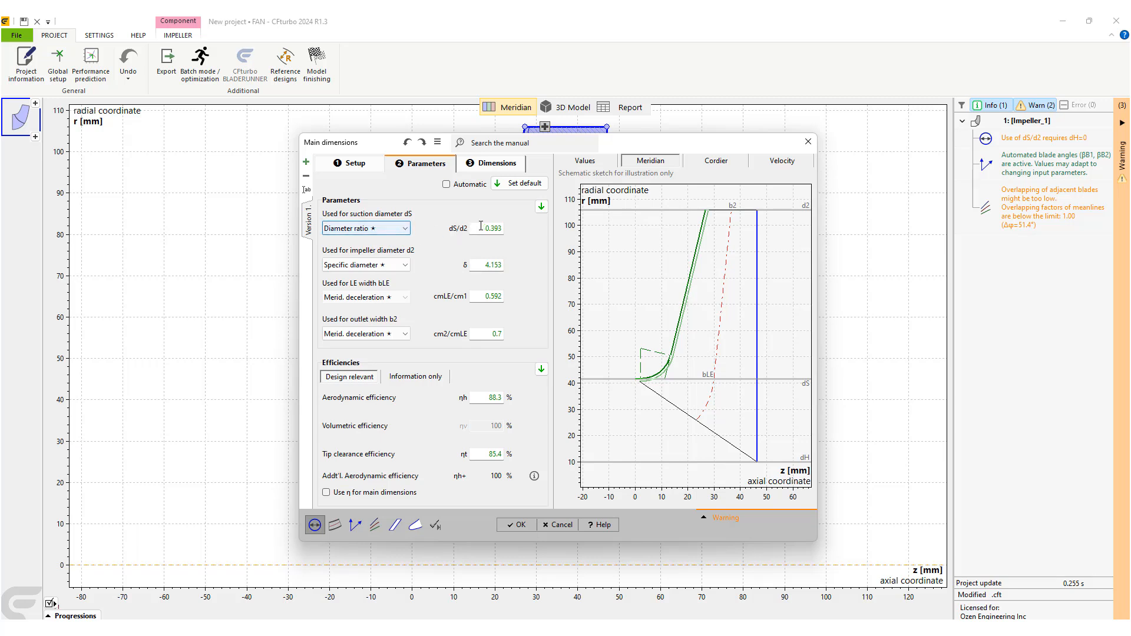
{"action": "left_click", "coordinate": [406, 230]}
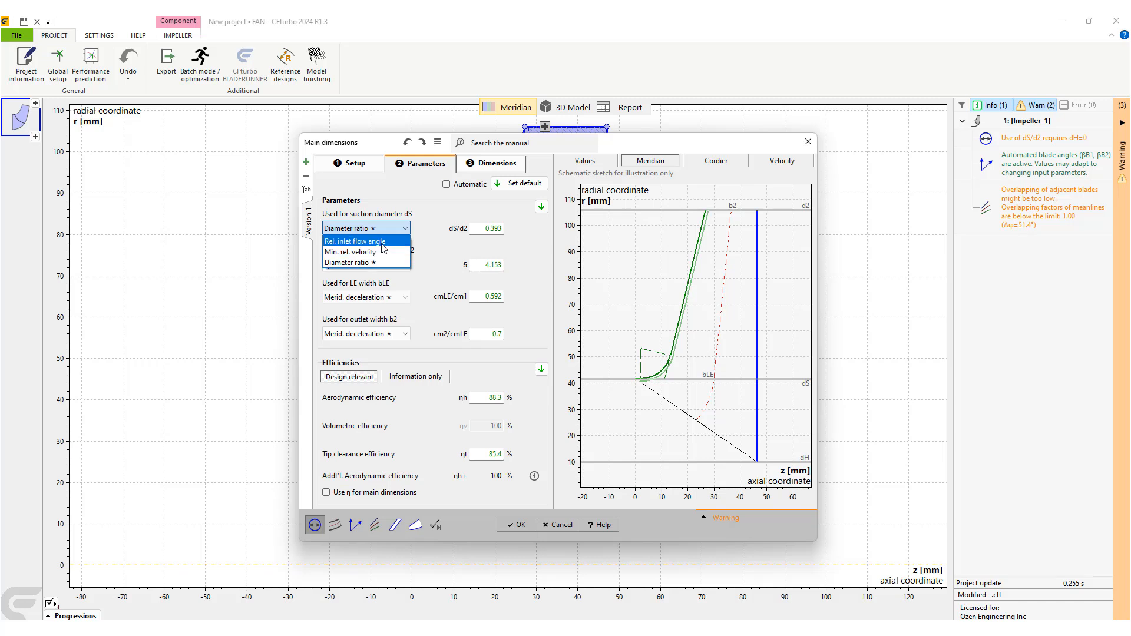
{"action": "left_click", "coordinate": [383, 243]}
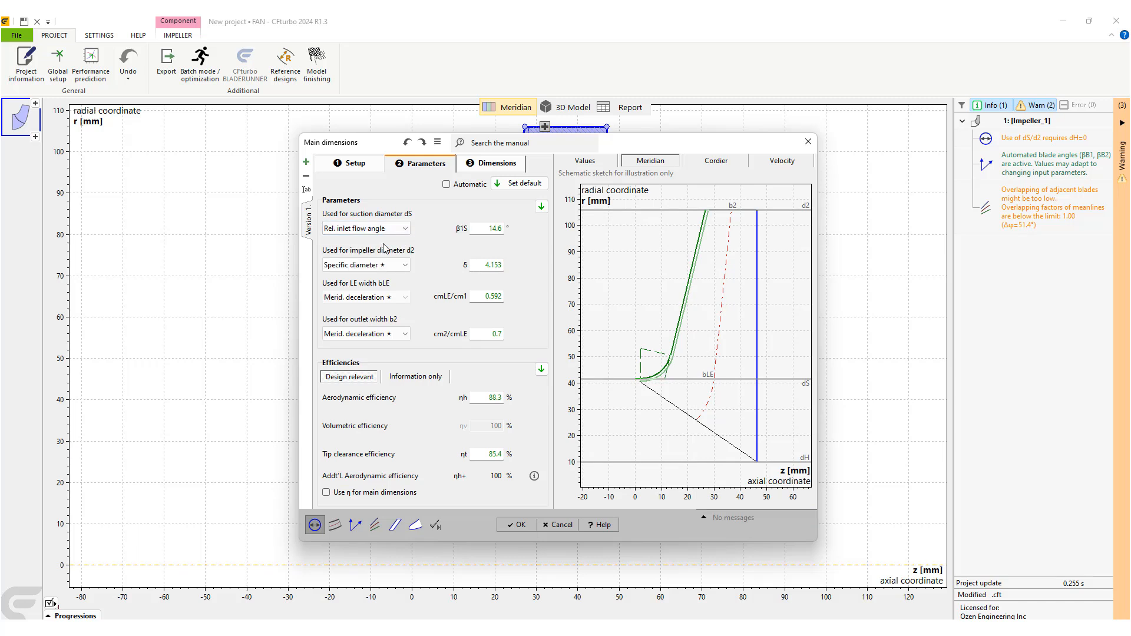
Accept the main dimensions, set the impeller's number of blades to 12, and confirm the blade properties
{"action": "left_click", "coordinate": [511, 529]}
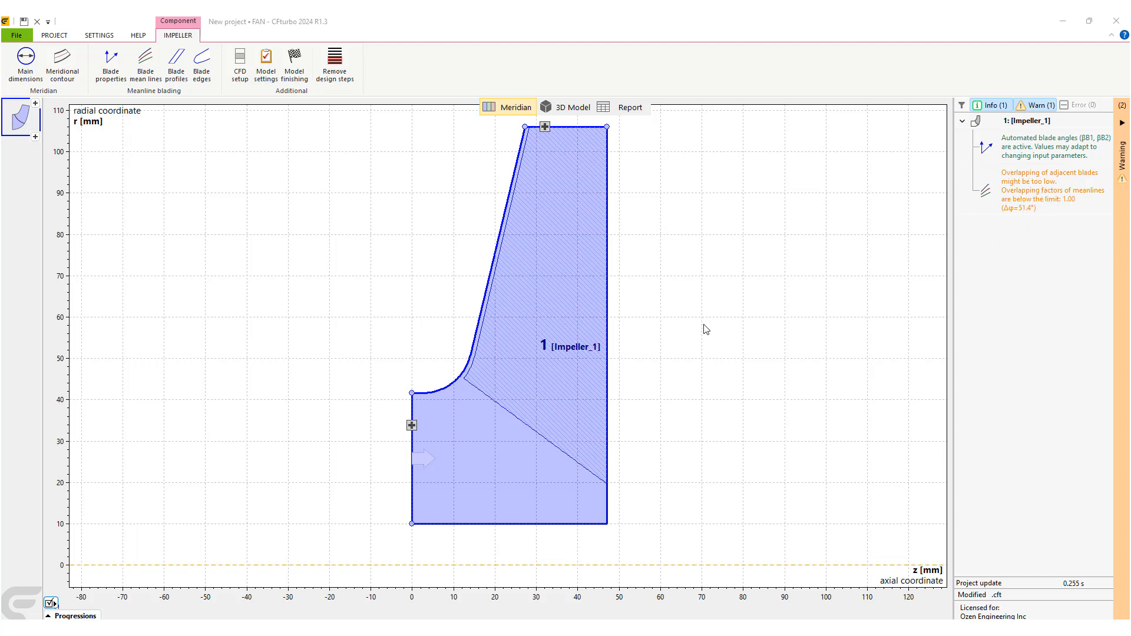
{"action": "mouse_move", "coordinate": [594, 317]}
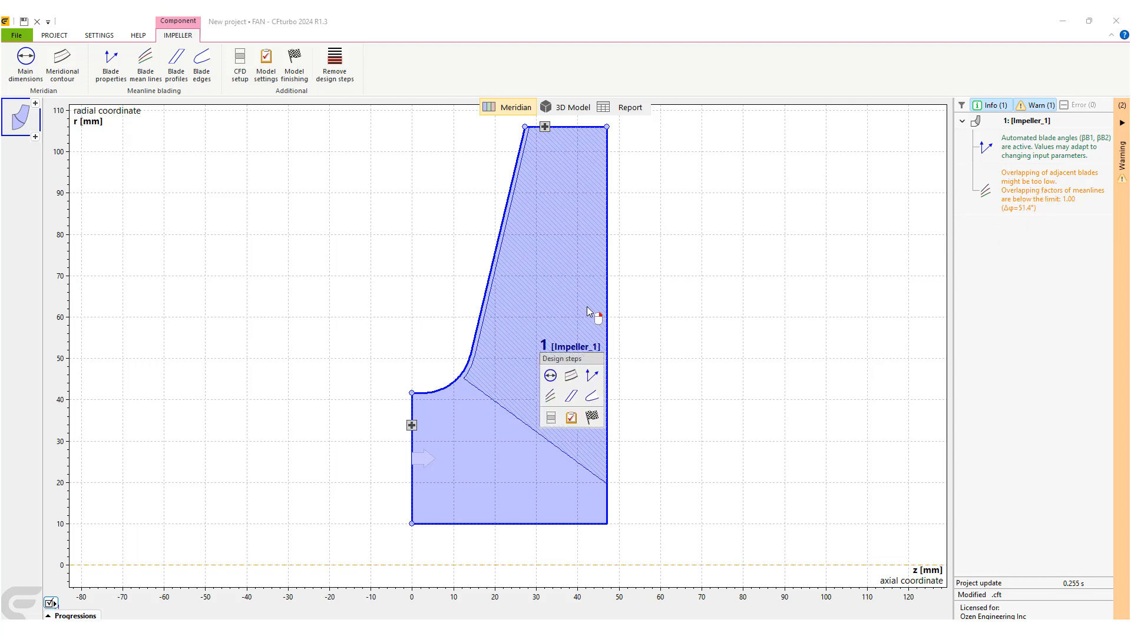
{"action": "left_click", "coordinate": [592, 377]}
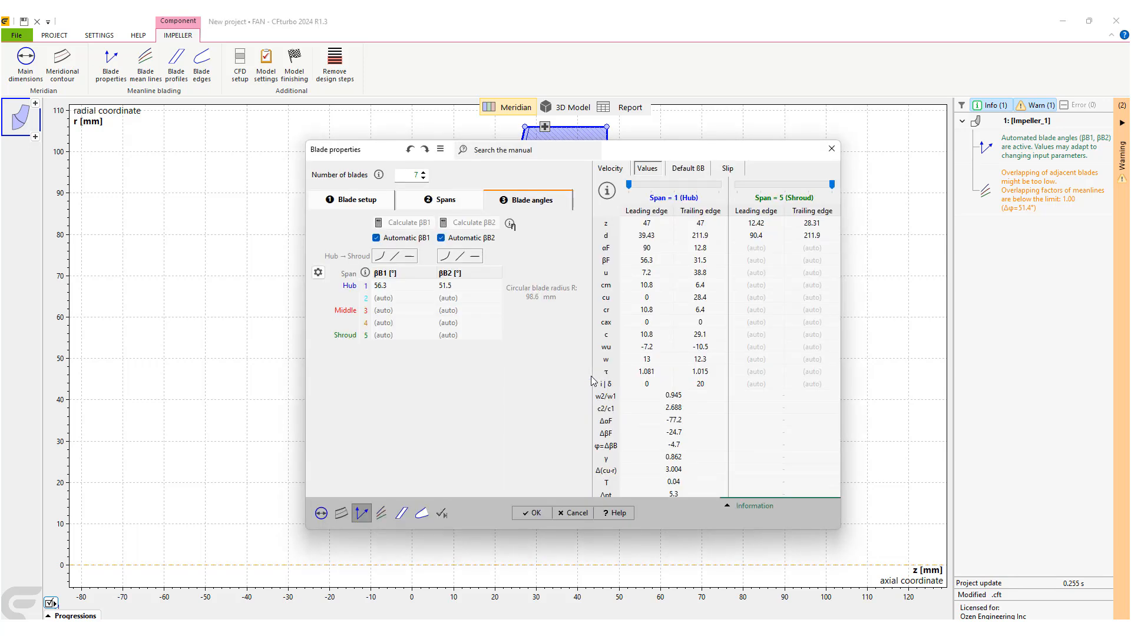
{"action": "left_click", "coordinate": [425, 172]}
{"action": "left_click", "coordinate": [425, 172]}
{"action": "left_click", "coordinate": [424, 173]}
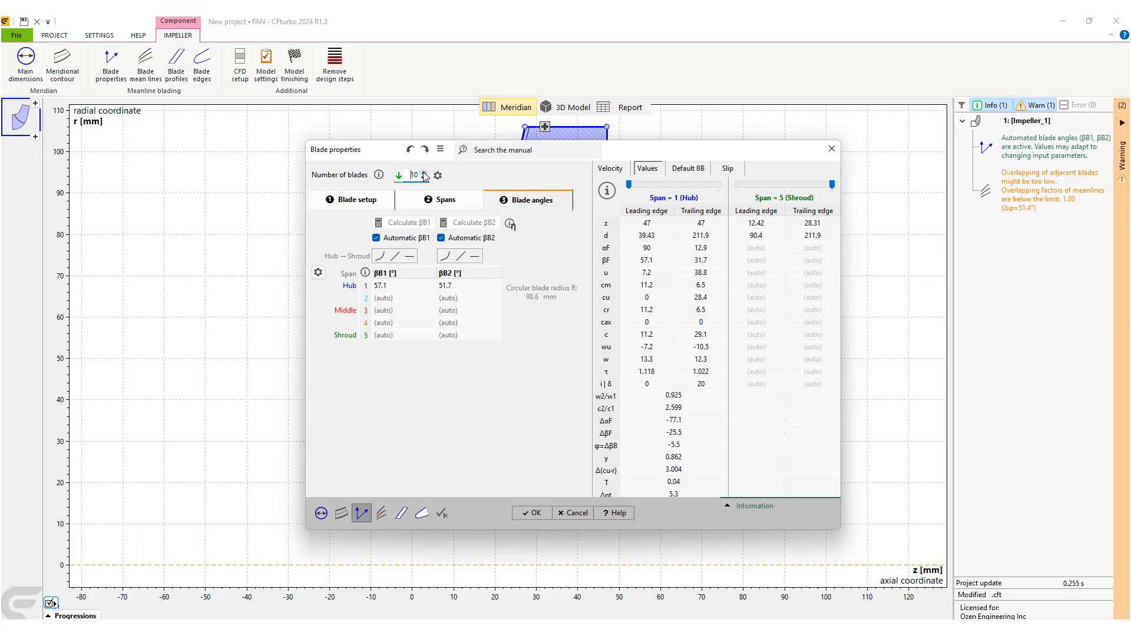
{"action": "left_click", "coordinate": [424, 173]}
{"action": "left_click", "coordinate": [424, 172]}
{"action": "left_click", "coordinate": [534, 513]}
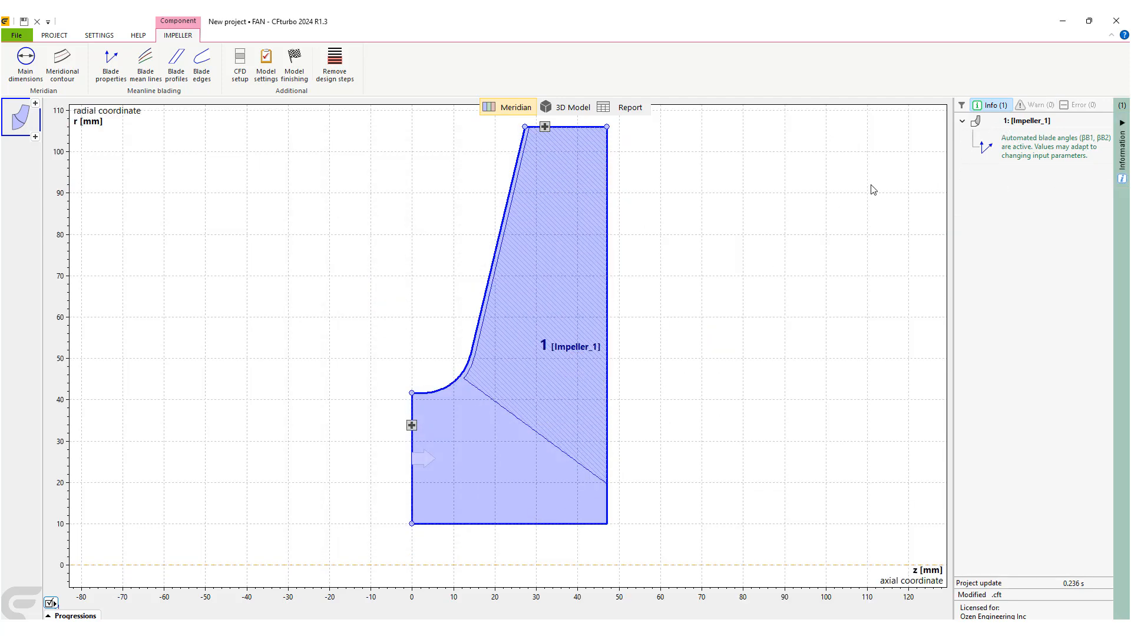
Display the impeller as a 3D model and inspect the blades from an angled view
{"action": "left_click", "coordinate": [536, 260]}
{"action": "left_click", "coordinate": [569, 107]}
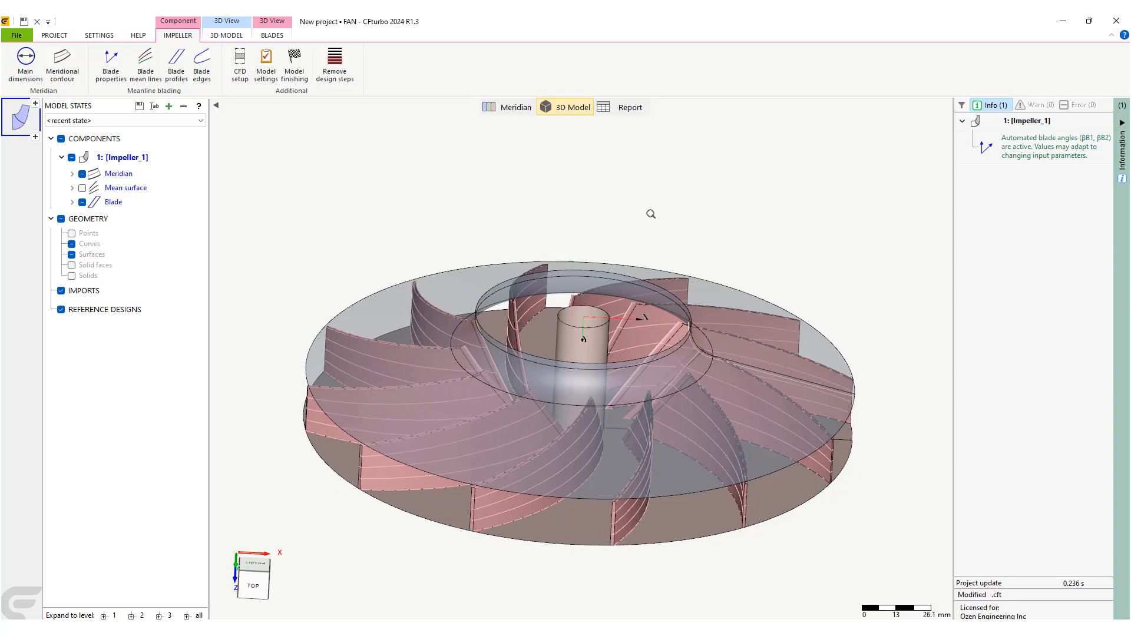
{"action": "scroll", "coordinate": [651, 214], "scroll_direction": "down", "scroll_amount": 2}
{"action": "mouse_move", "coordinate": [631, 229]}
{"action": "left_mouse_down"}
{"action": "mouse_move", "coordinate": [612, 475]}
{"action": "mouse_move", "coordinate": [614, 221]}
{"action": "left_mouse_up"}
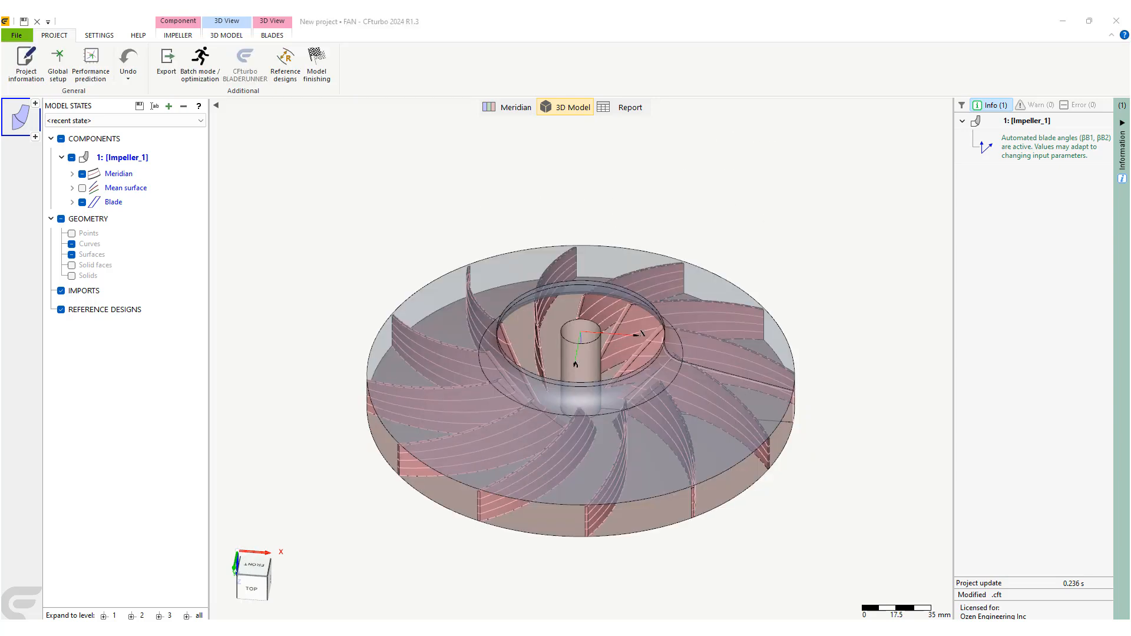
Review the fan's performance prediction curves around the design point and leave the prediction without changes
{"action": "left_click", "coordinate": [93, 70]}
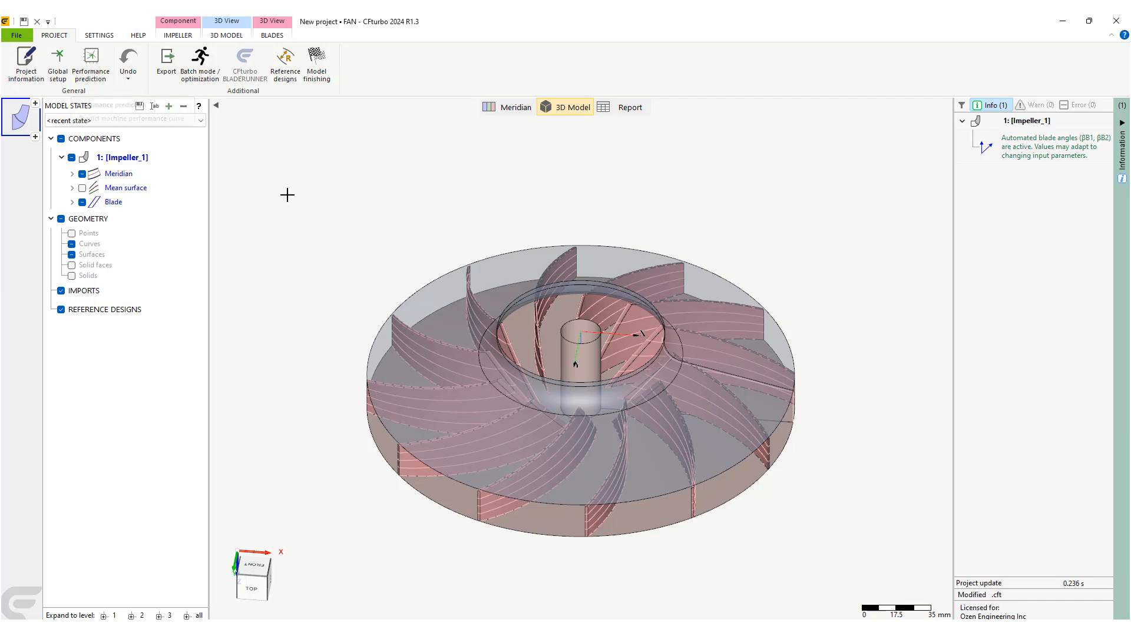
{"action": "left_click", "coordinate": [96, 74]}
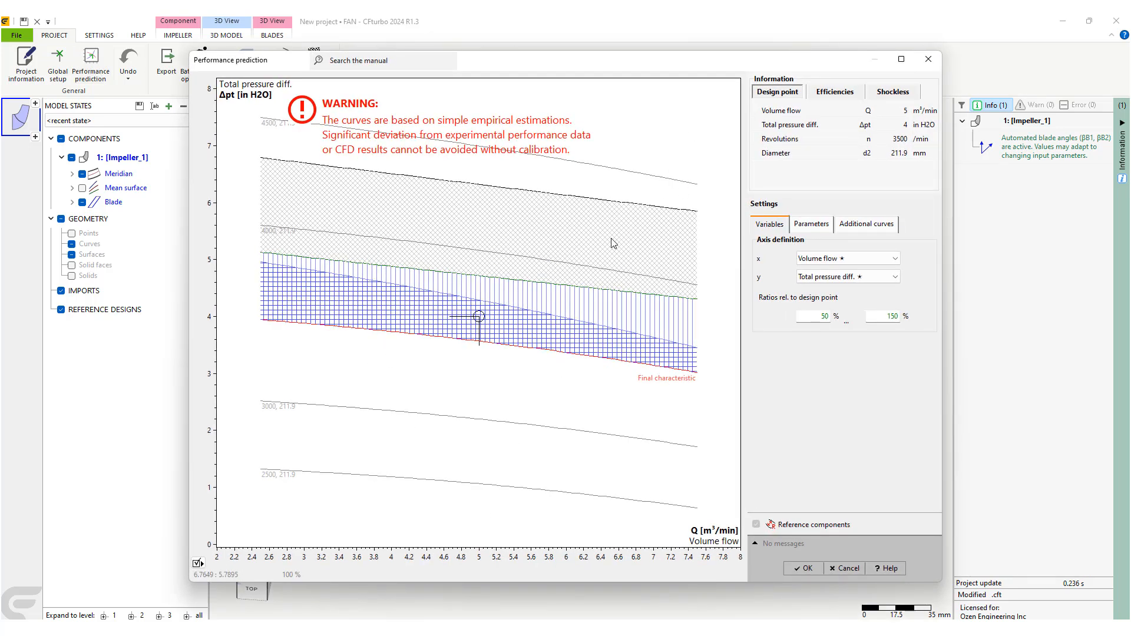
{"action": "left_click", "coordinate": [399, 336]}
{"action": "left_click", "coordinate": [448, 485]}
{"action": "left_click", "coordinate": [841, 568]}
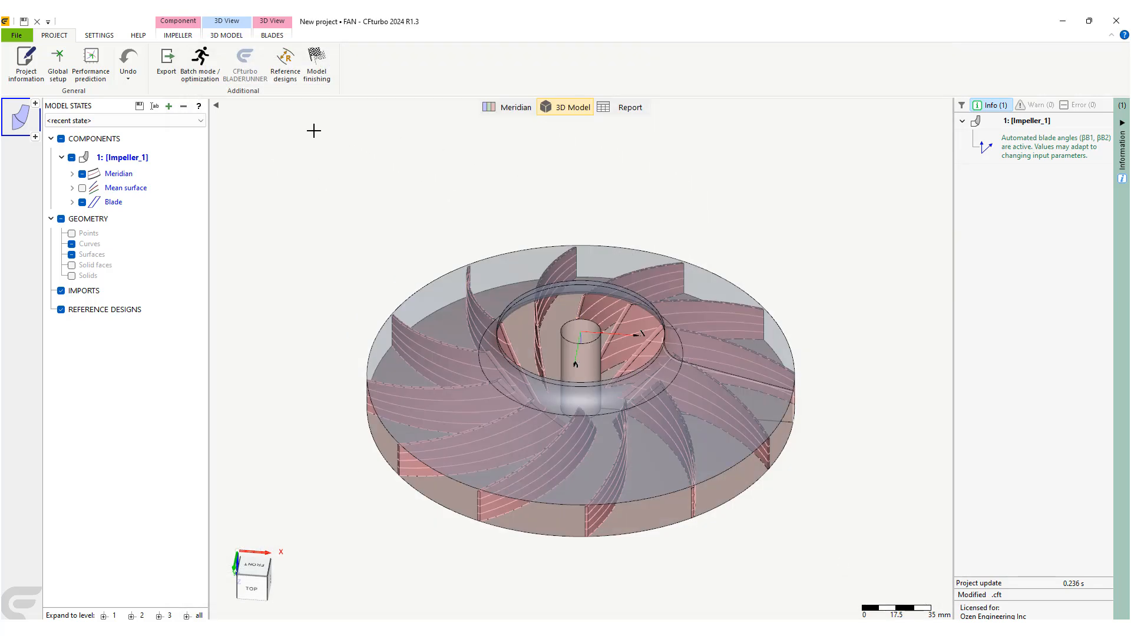
Examine the available export interfaces and the STEP export settings for the impeller, and leave without exporting
{"action": "left_click", "coordinate": [168, 64]}
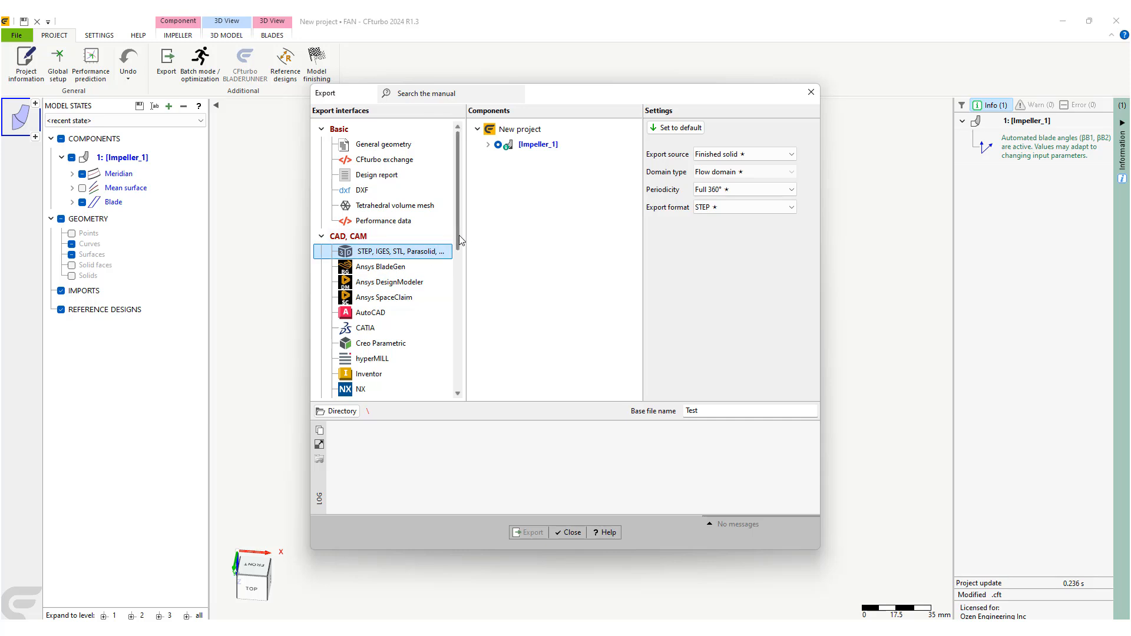
{"action": "mouse_move", "coordinate": [458, 235]}
{"action": "left_mouse_down"}
{"action": "mouse_move", "coordinate": [462, 326]}
{"action": "mouse_move", "coordinate": [463, 223]}
{"action": "left_mouse_up"}
{"action": "left_click", "coordinate": [575, 535]}
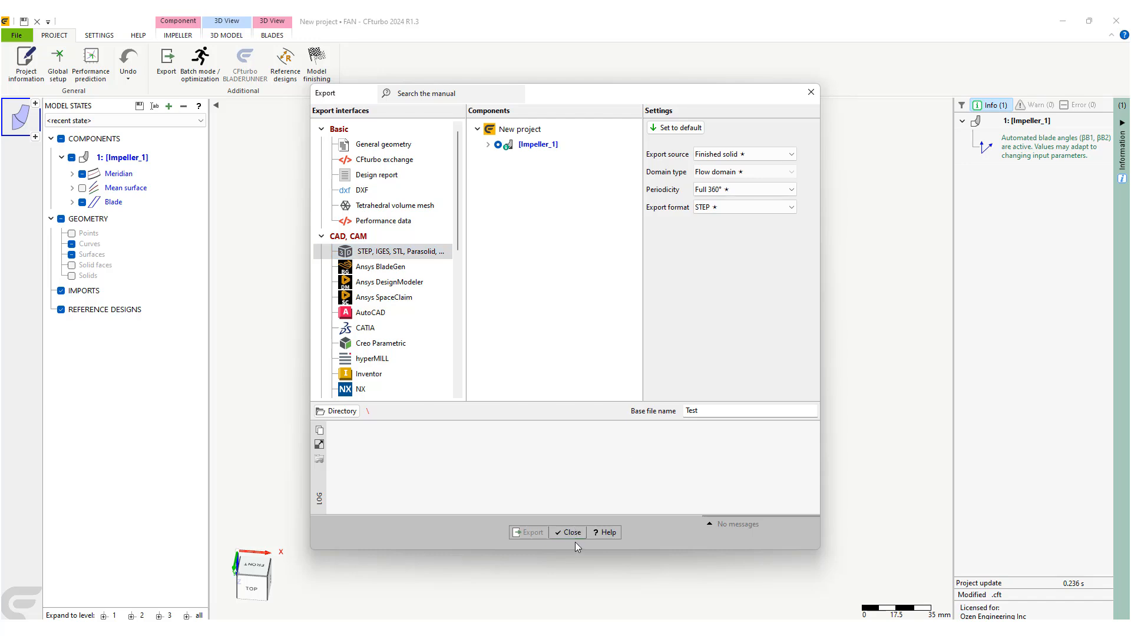
{"action": "left_click", "coordinate": [571, 535]}
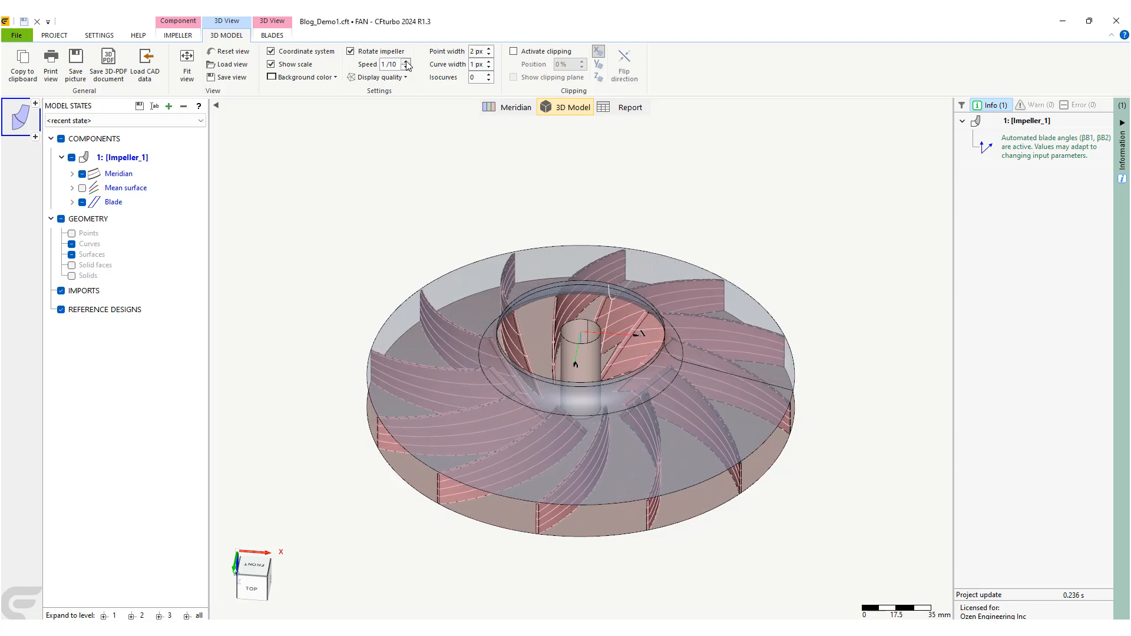
Set the impeller's rotation speed in the 3D model to 2/10
{"action": "left_click", "coordinate": [406, 61]}
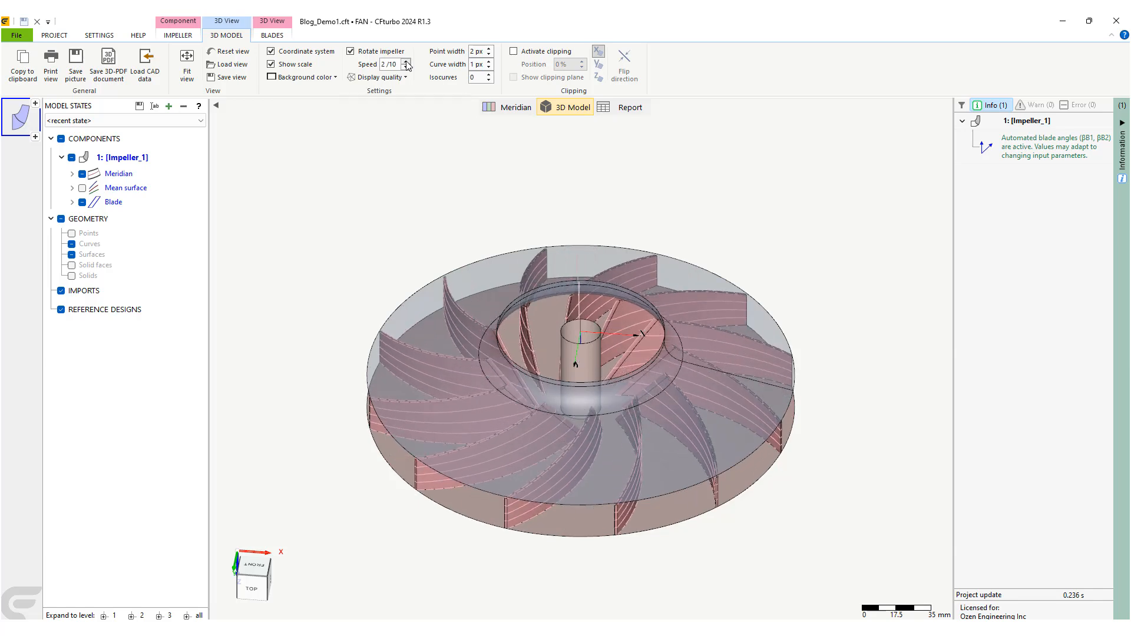